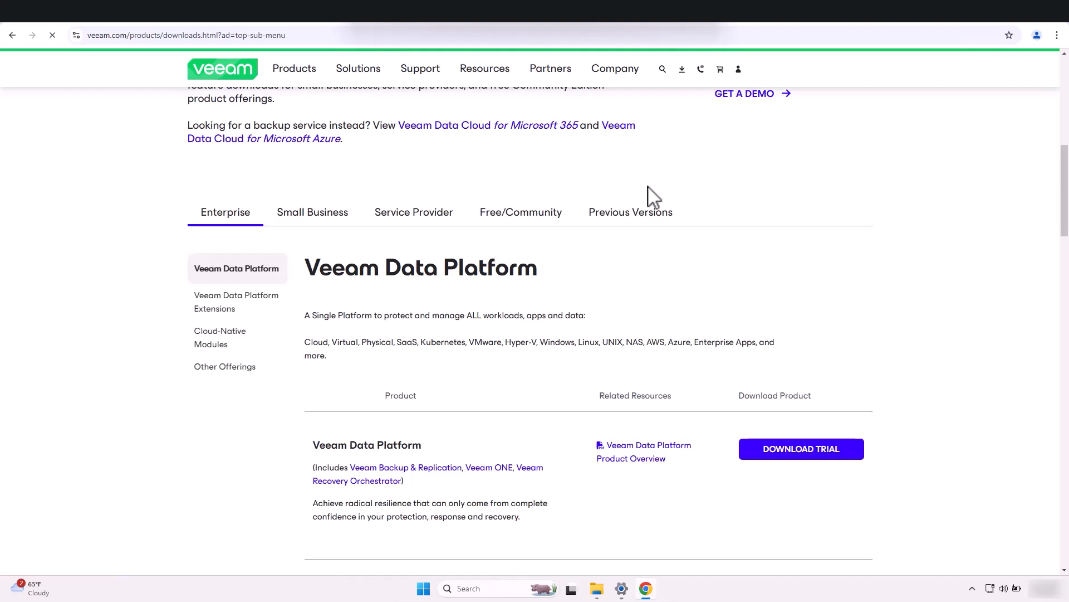
Step: Open the Free/Community downloads and start the free download of Veeam Agent for Microsoft Windows Free
click(499, 211)
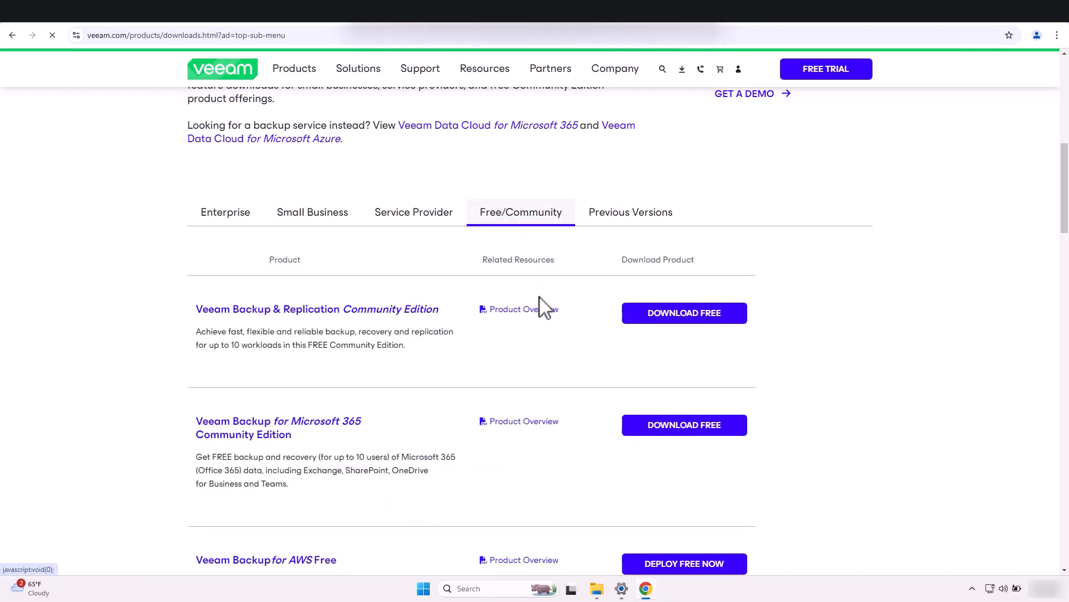
scroll(567, 312, down, 5)
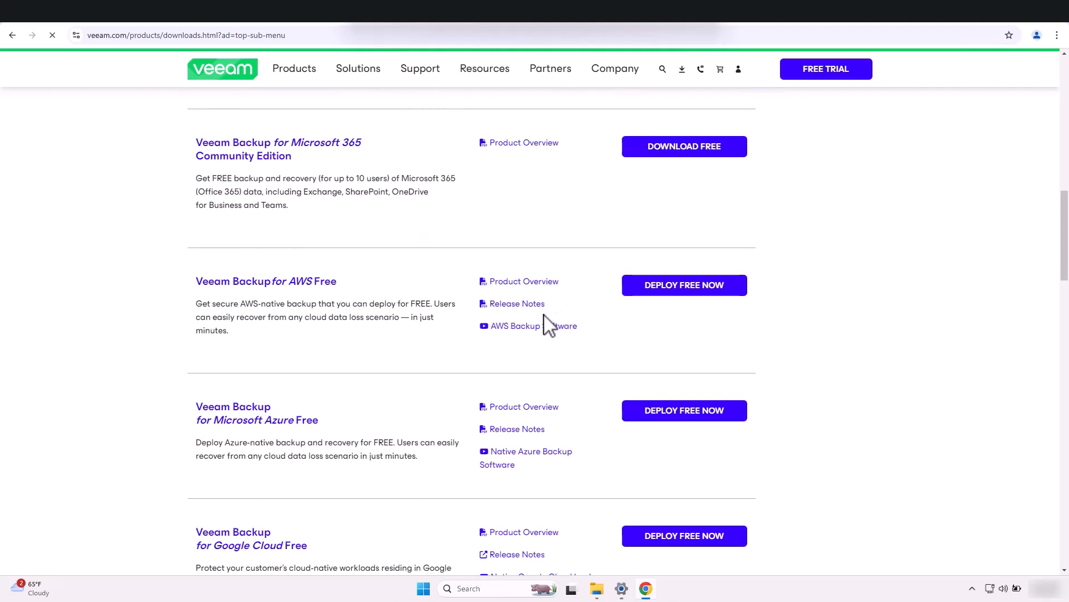
scroll(546, 322, down, 3)
scroll(545, 315, down, 9)
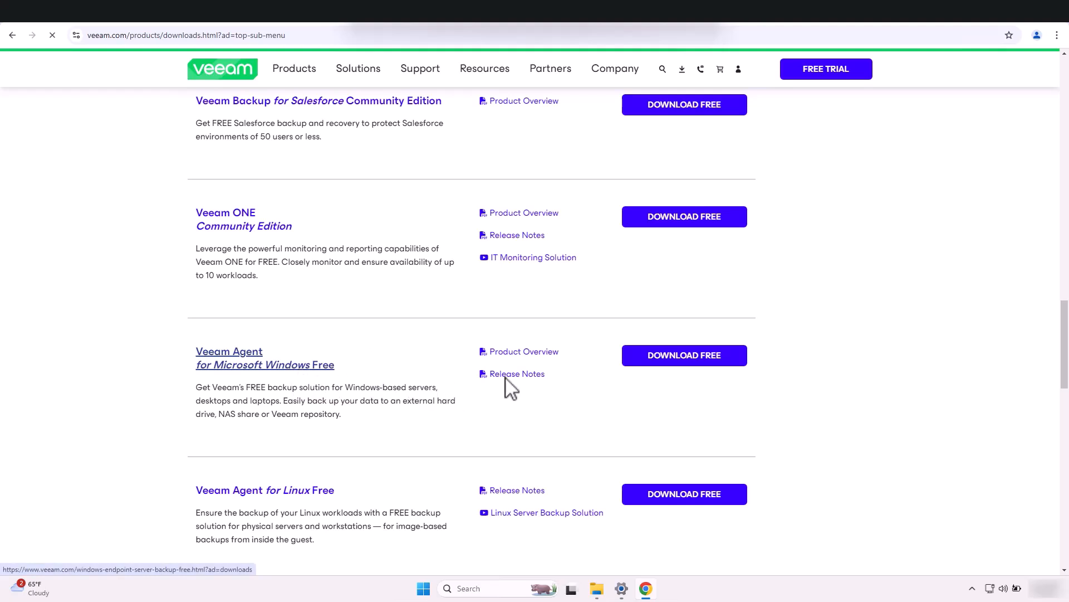
click(668, 365)
Step: Fill in the e-mail, first name, last name and phone number on the download form
click(460, 161)
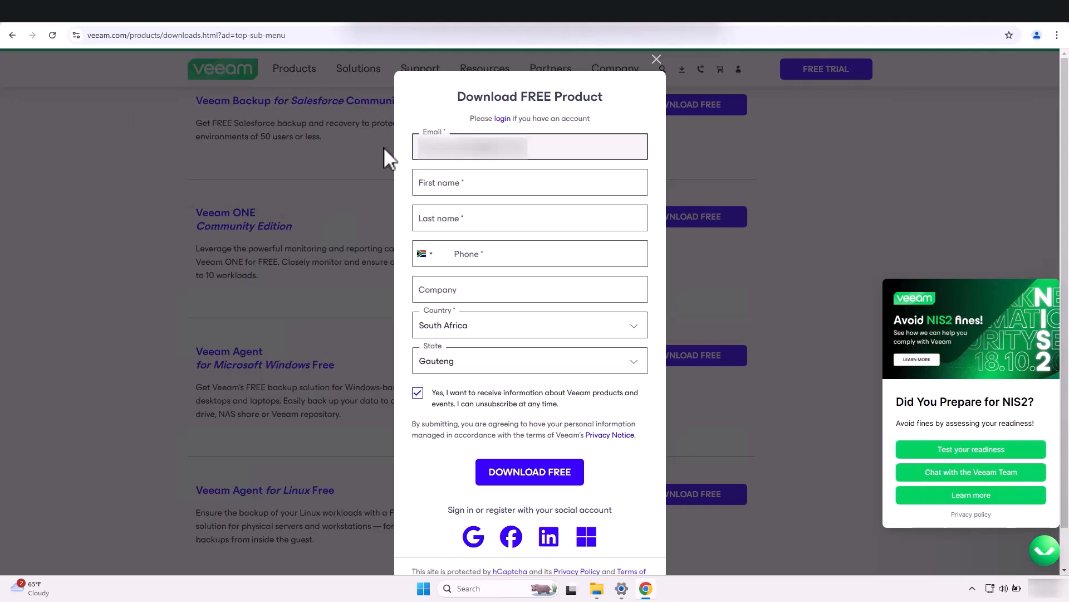
click(448, 185)
text(T)
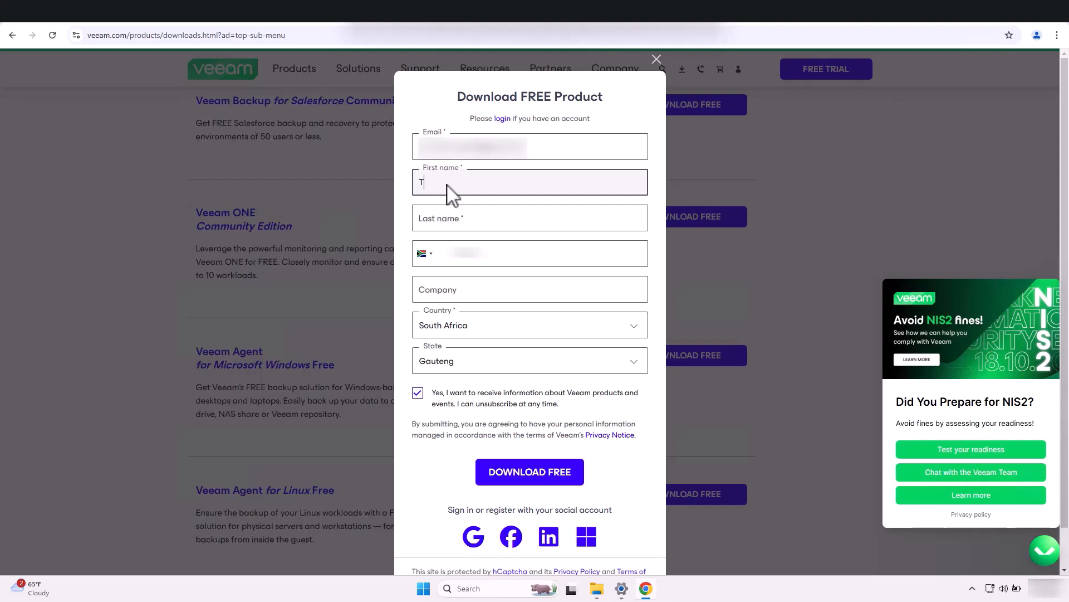
text(eq)
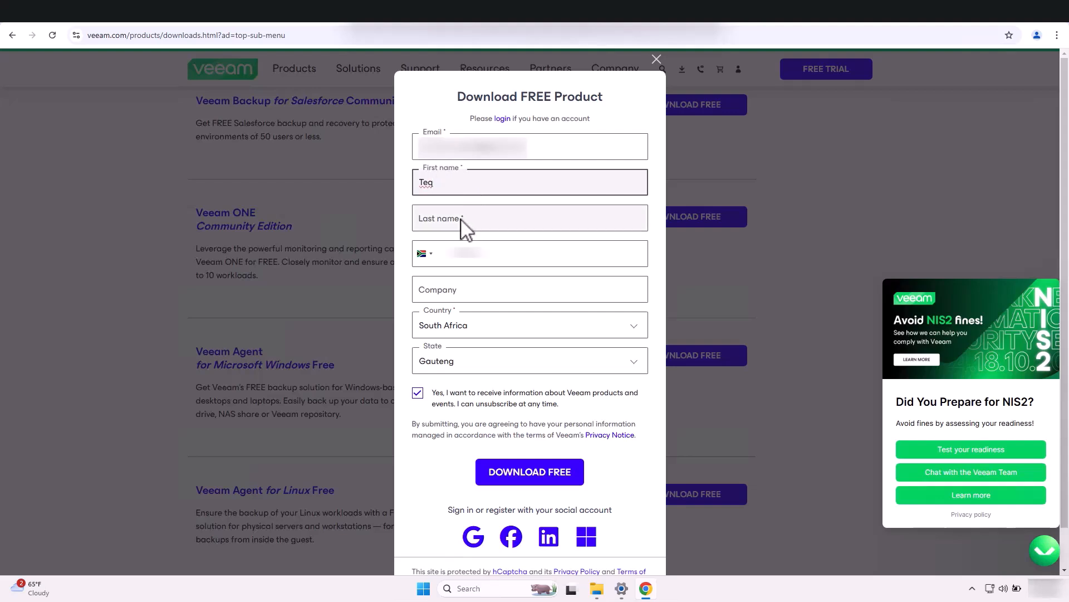
click(466, 227)
text(Botz)
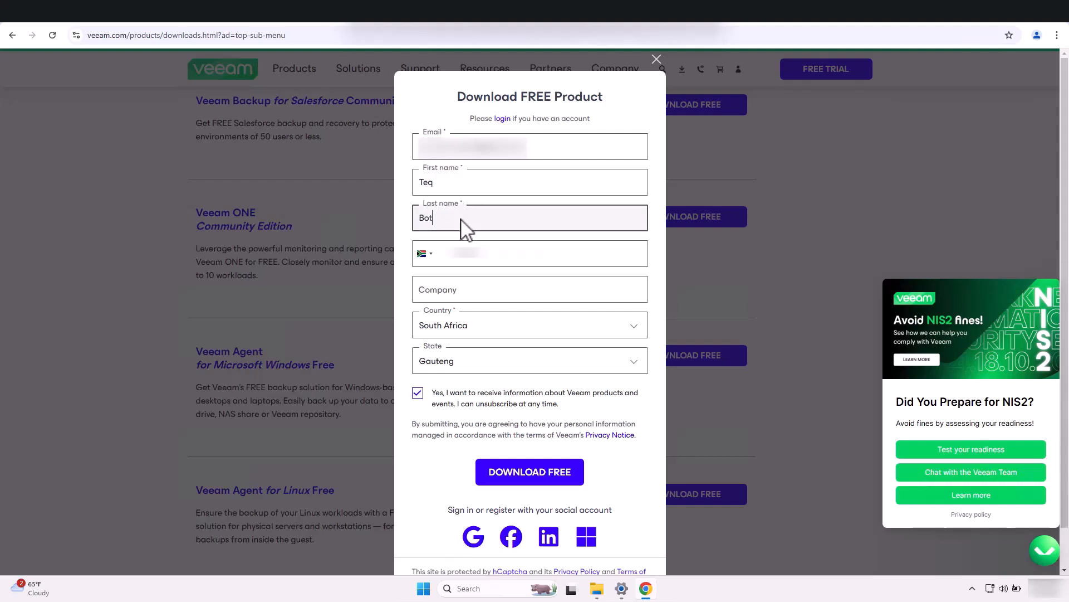
click(491, 257)
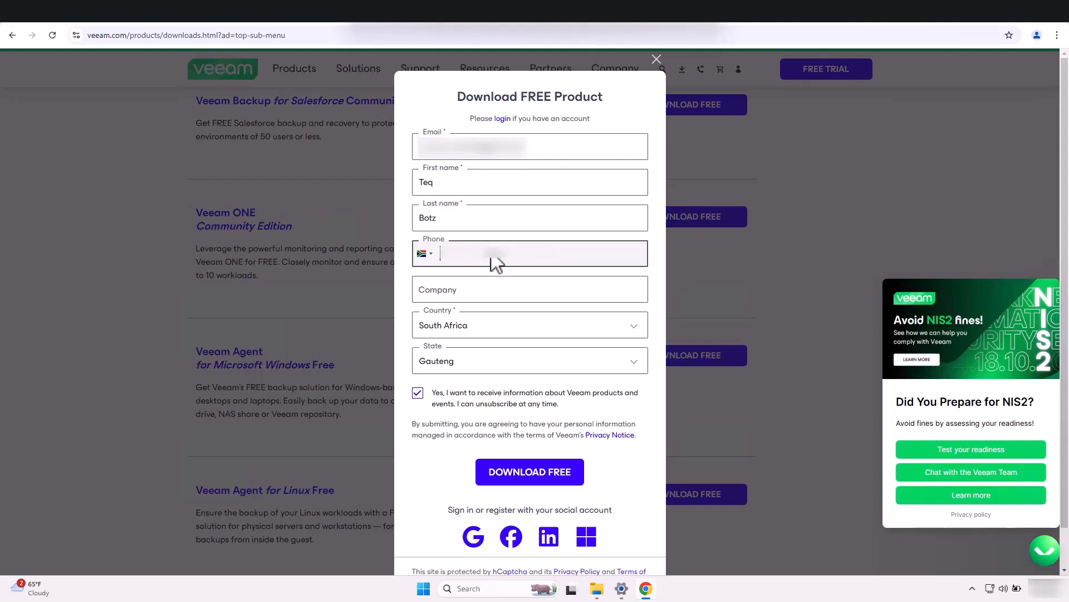
text(**********)
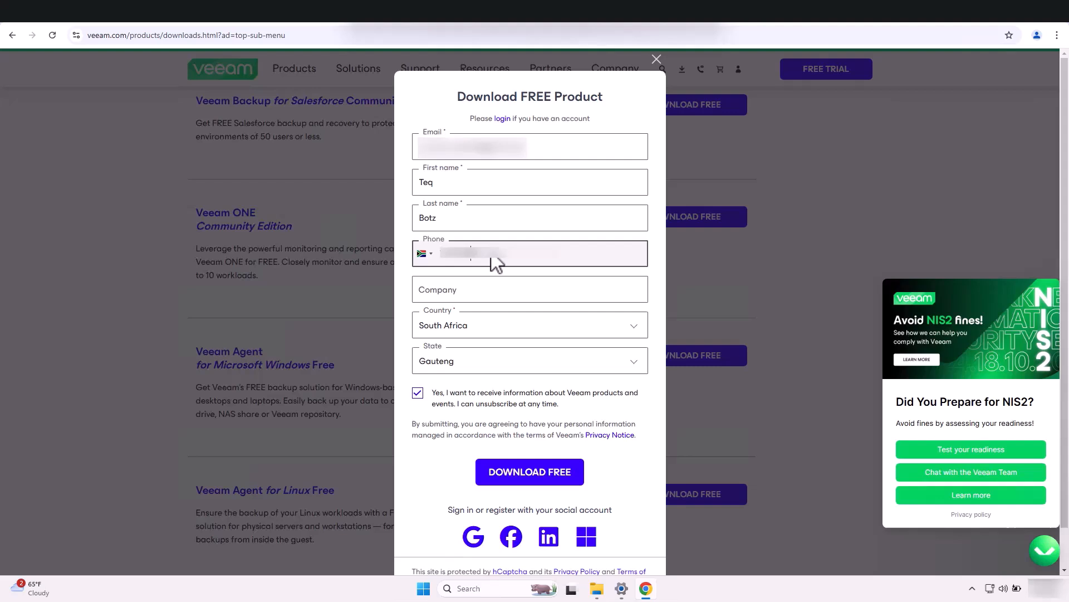
Step: Enter the company name, opt out of marketing e-mails and submit the form
click(474, 289)
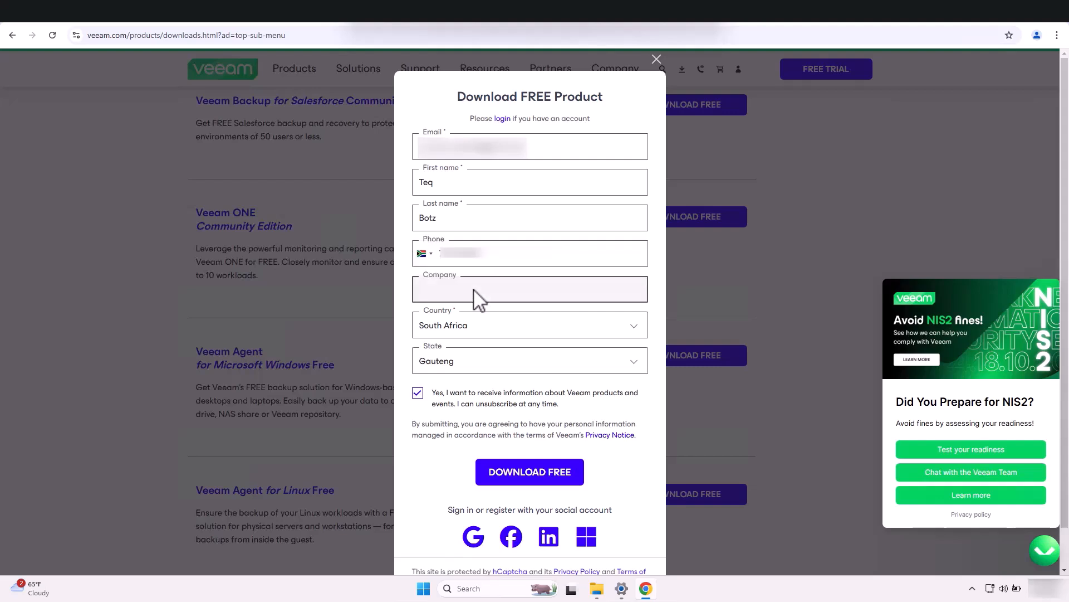
text(Teqbotz)
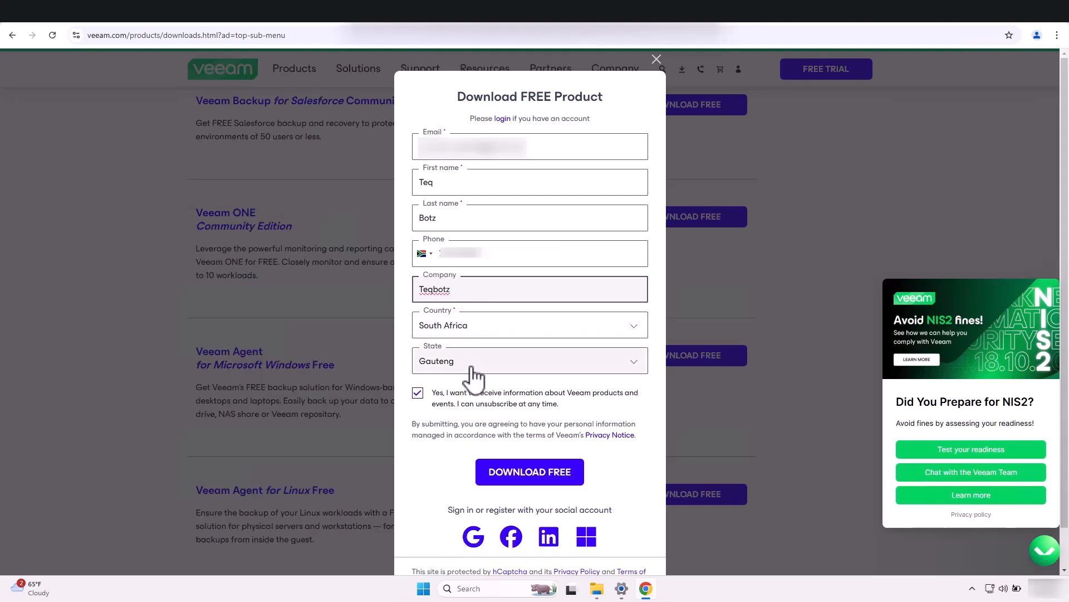
click(417, 394)
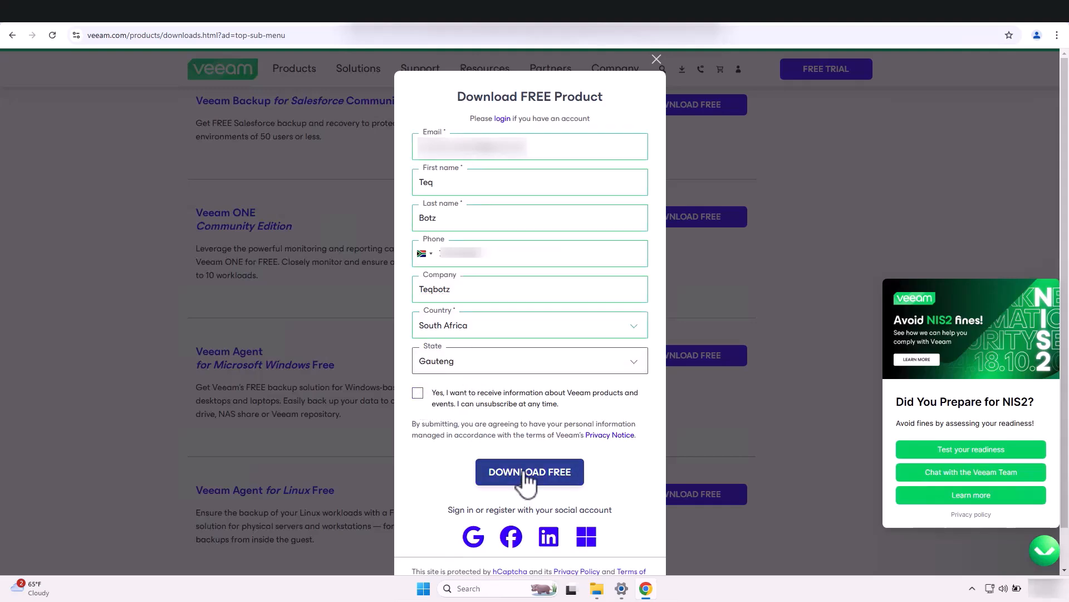
click(524, 480)
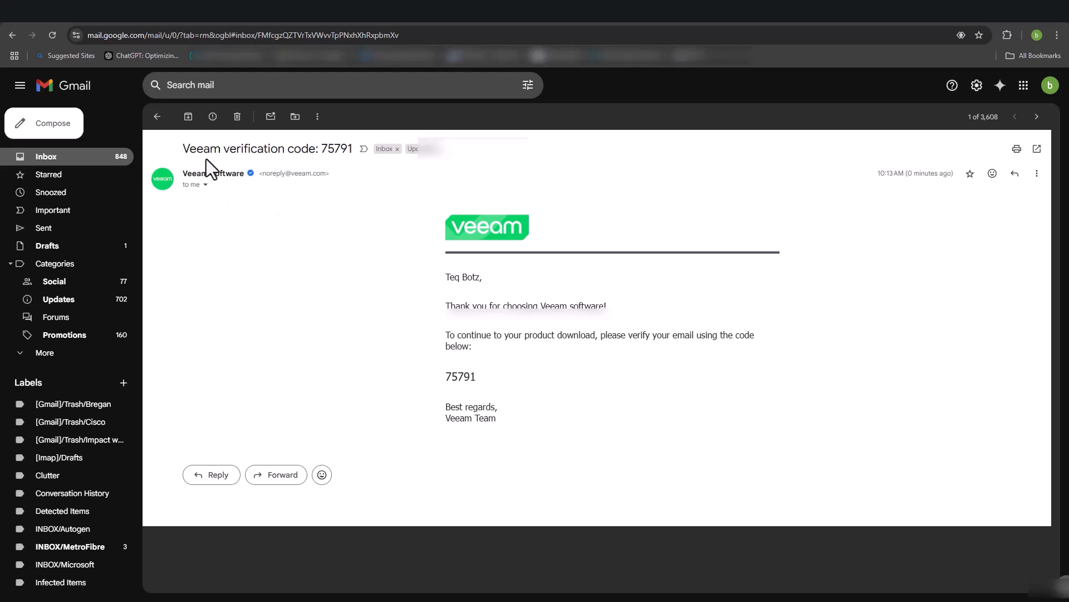
Step: Select and copy the verification code in the Veeam e-mail
double_click(462, 375)
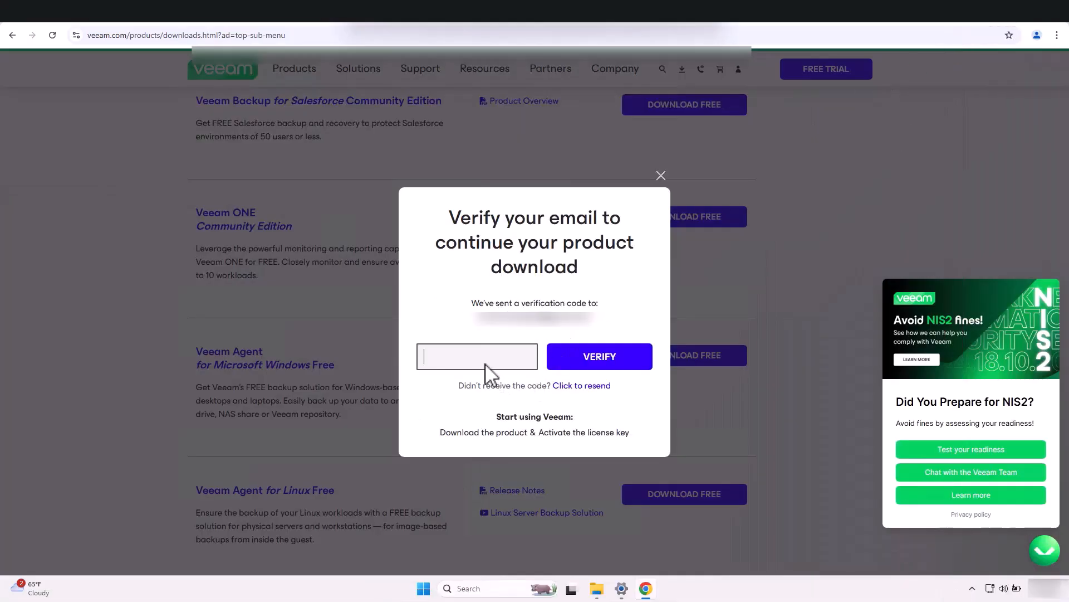
Step: Paste the verification code and verify the e-mail address
click(596, 357)
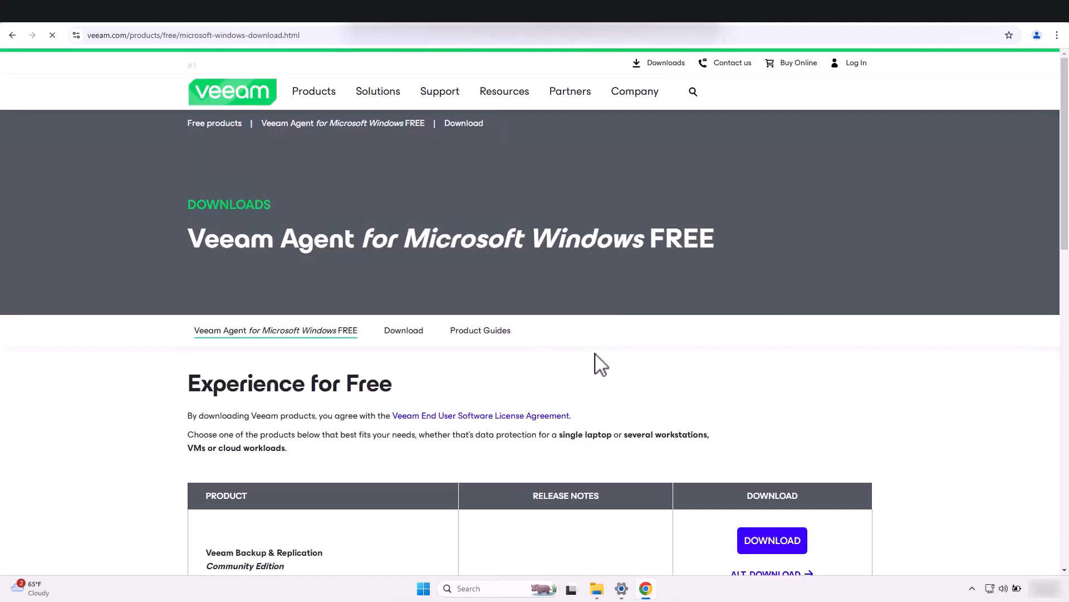
scroll(595, 360, down, 3)
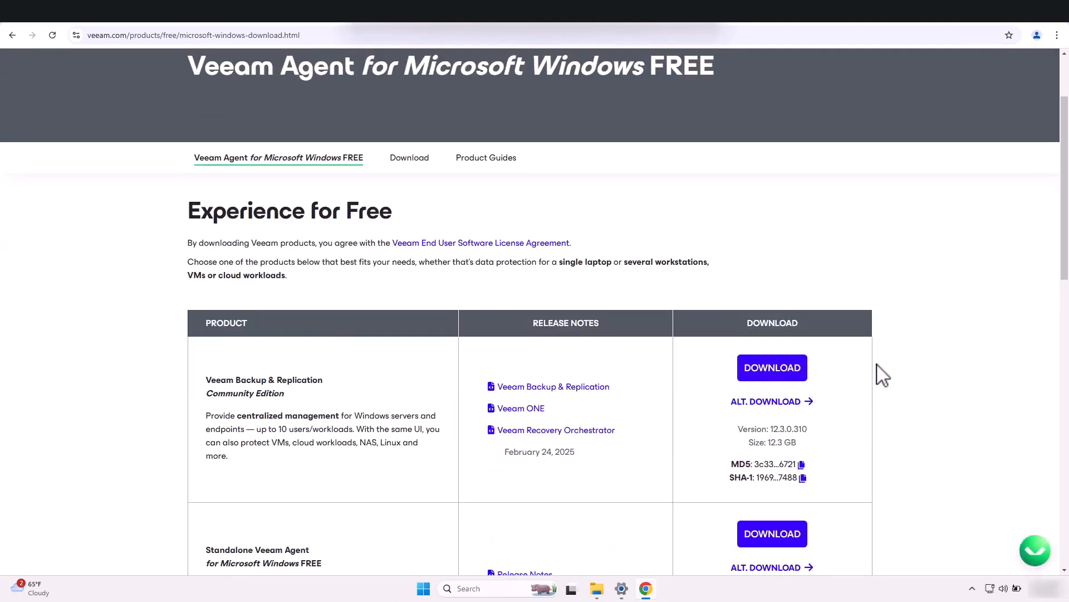
scroll(890, 377, up, 1)
scroll(892, 379, down, 5)
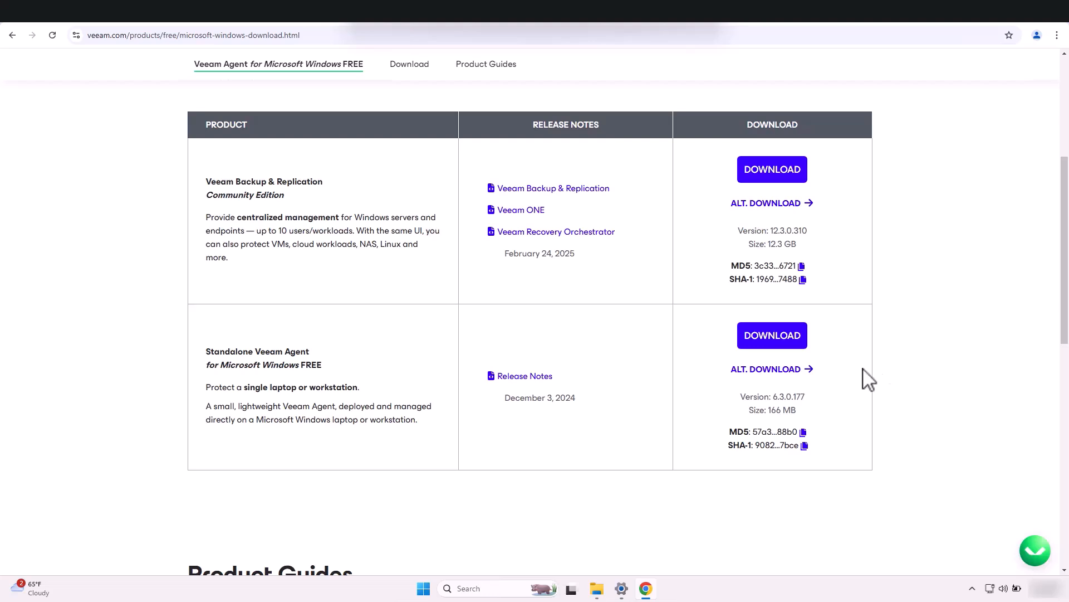
Step: Download the Standalone Veeam Agent package VeeamAgentWindows_6.3.0.177.zip after accepting the EULA
click(764, 340)
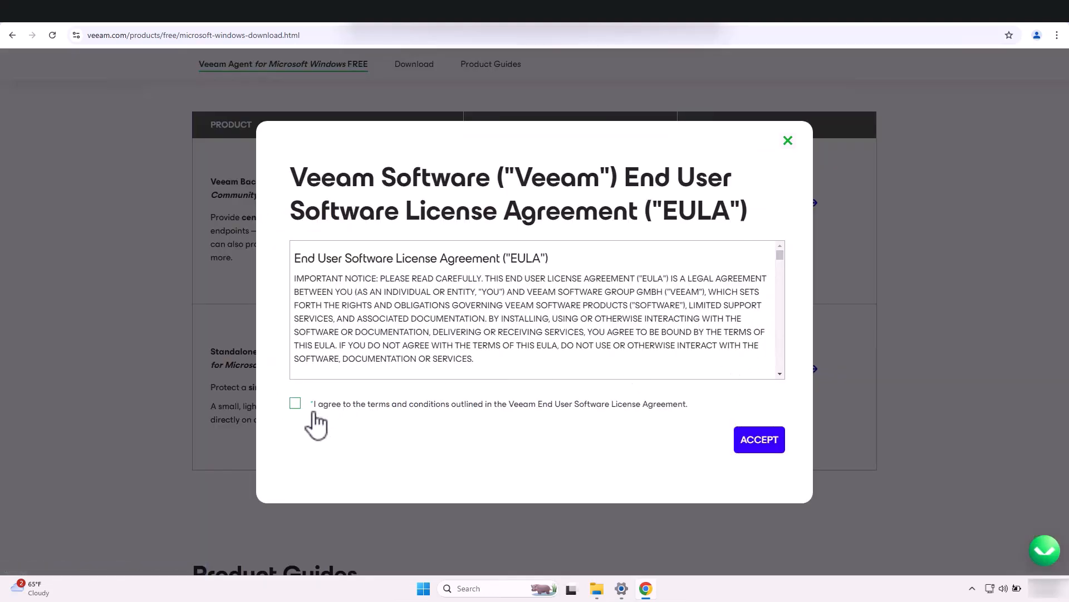
click(295, 405)
click(764, 443)
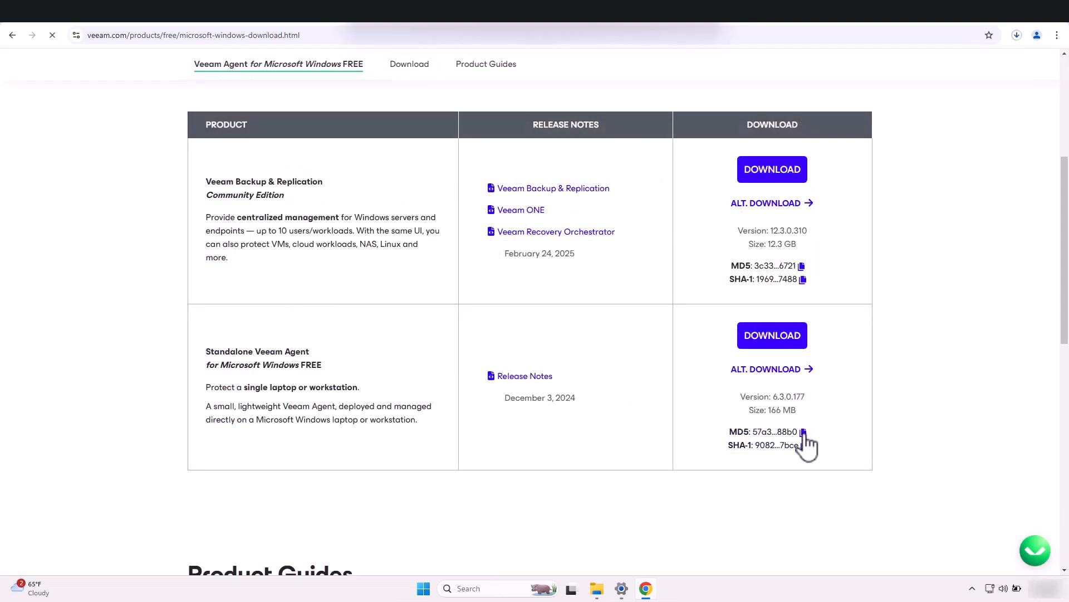
click(1017, 36)
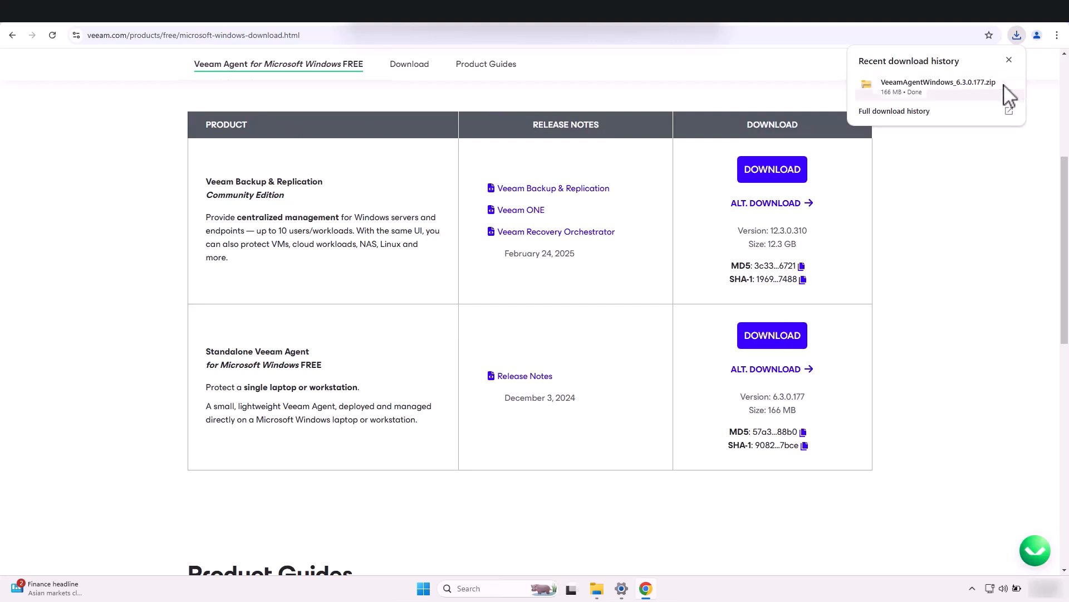
Step: Extract VeeamAgentWindows_6.3.0.177.zip into a new Downloads folder and select the installer application
click(951, 92)
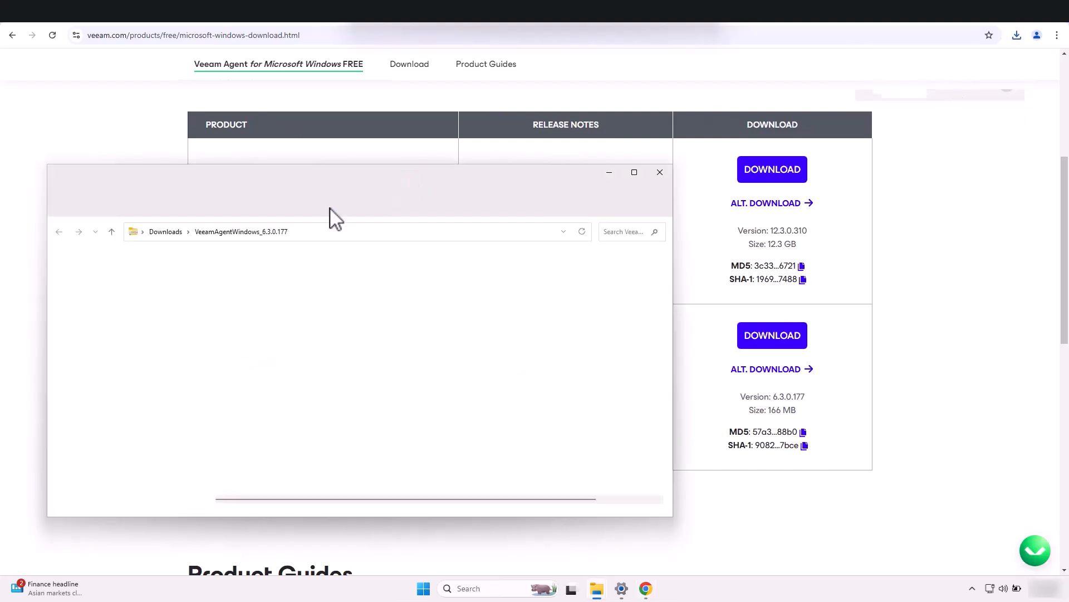
click(166, 231)
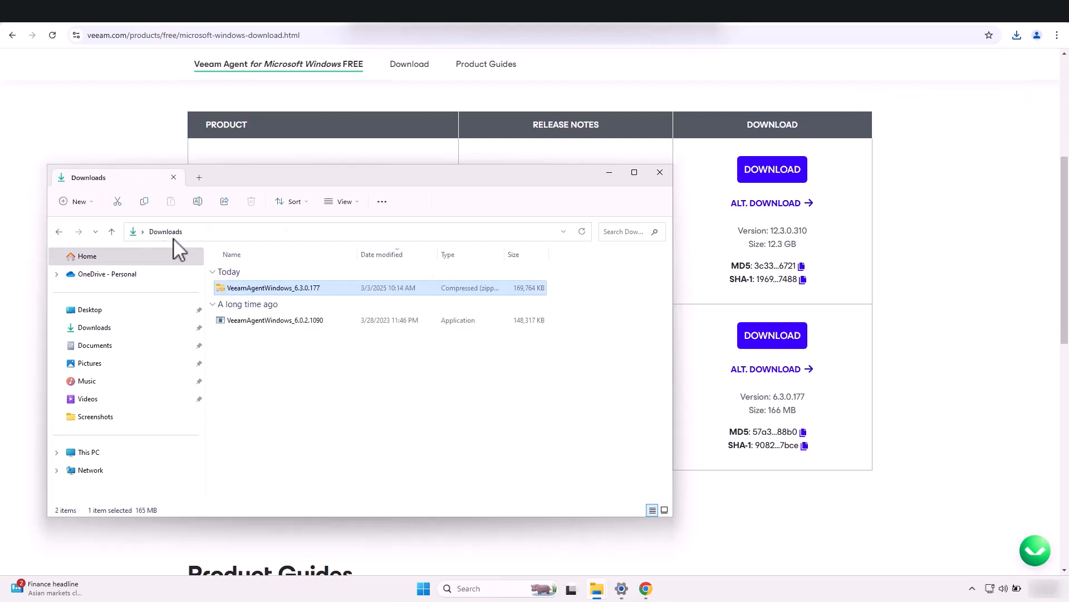
right_click(245, 292)
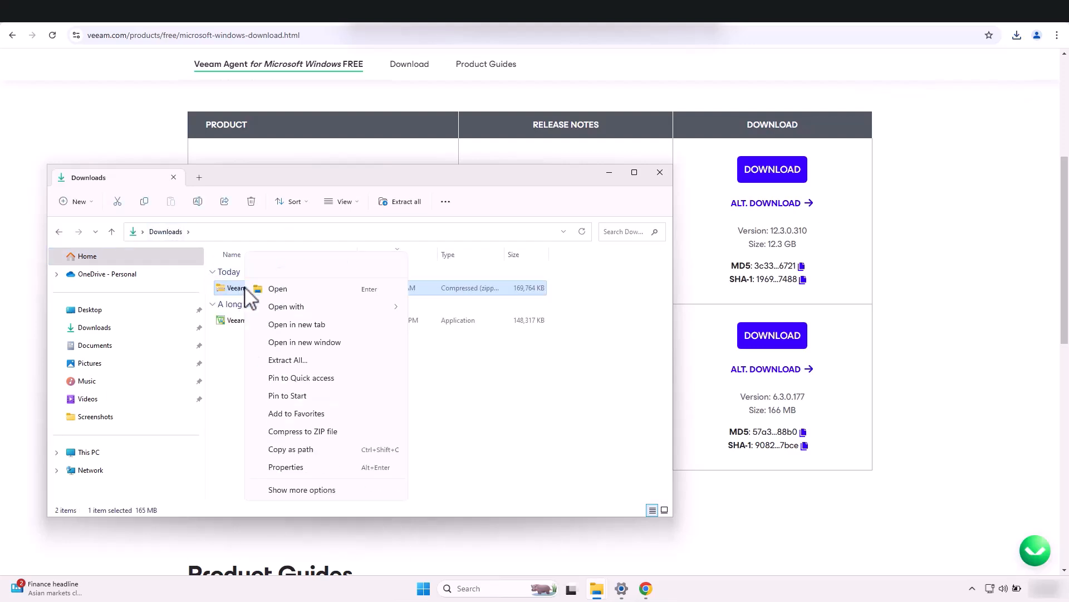
click(287, 360)
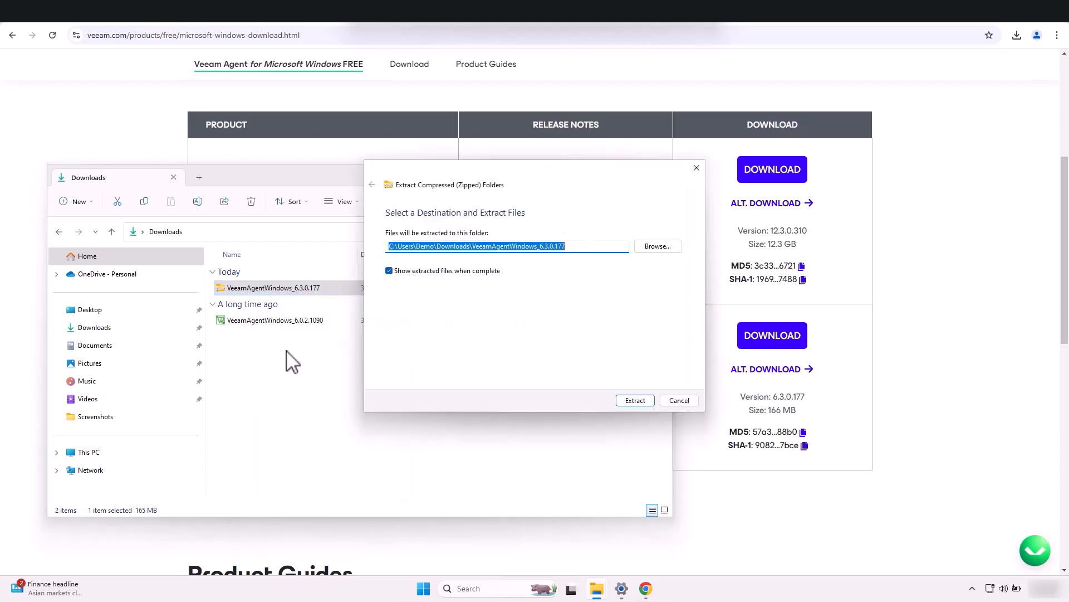
click(635, 400)
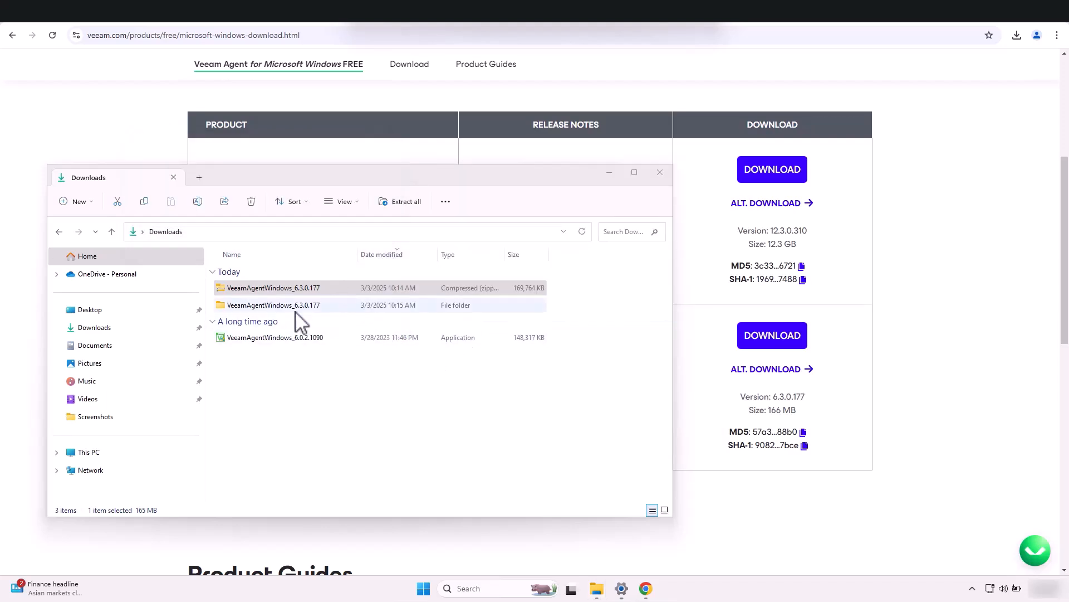
click(283, 304)
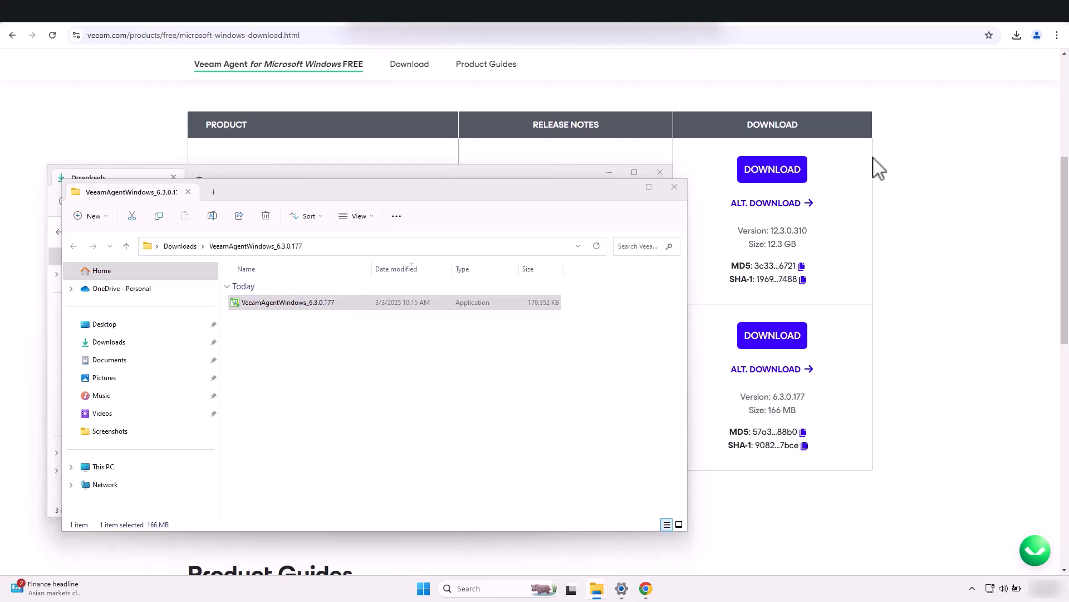
click(1005, 23)
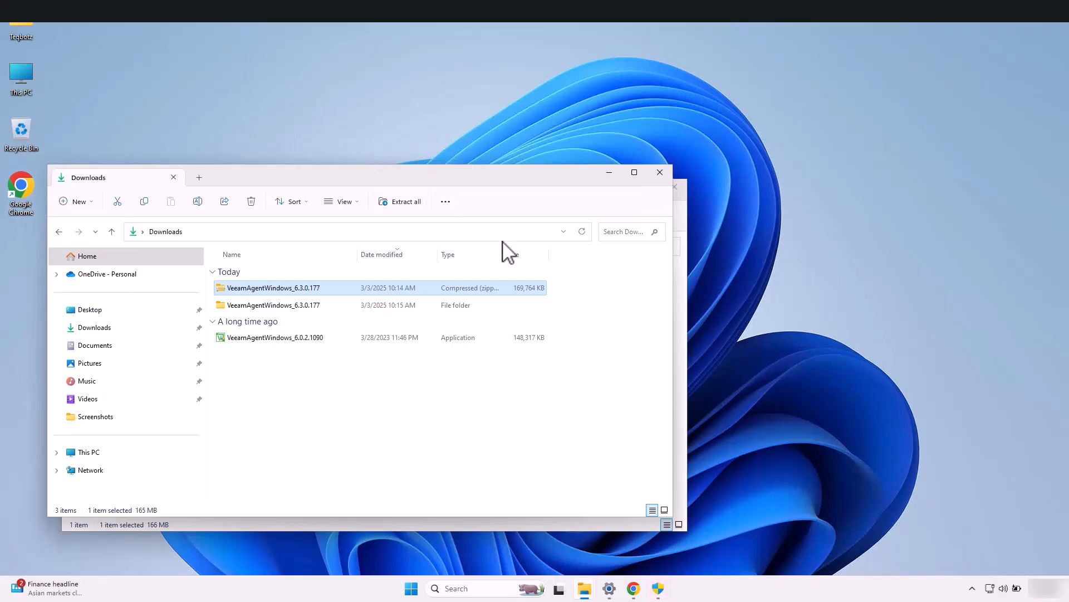
Step: Allow the Veeam setup to make changes and minimize the Explorer windows to reveal its welcome page
click(659, 588)
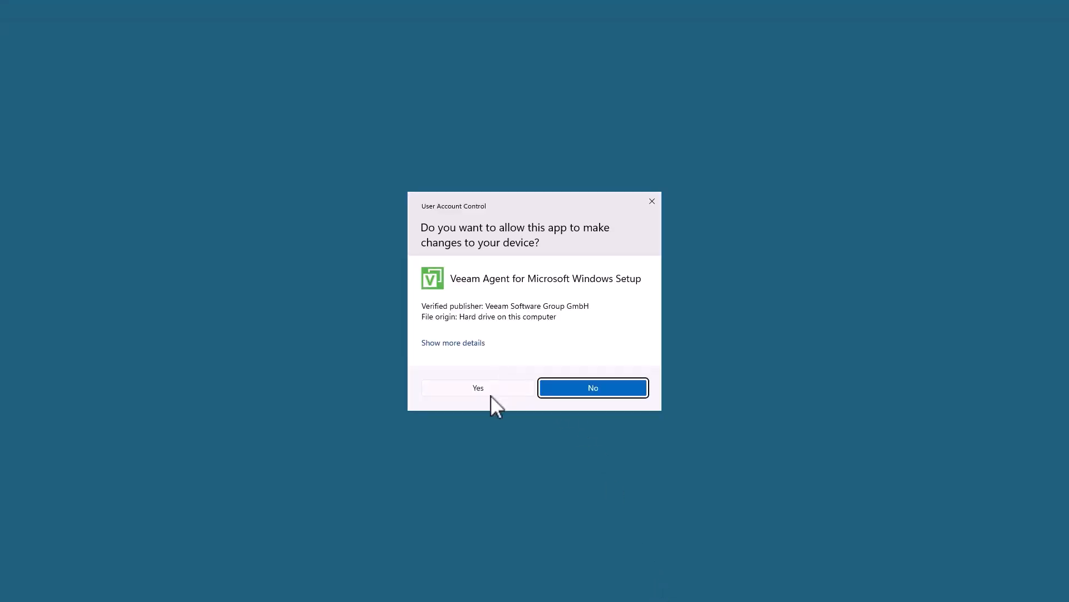
click(489, 390)
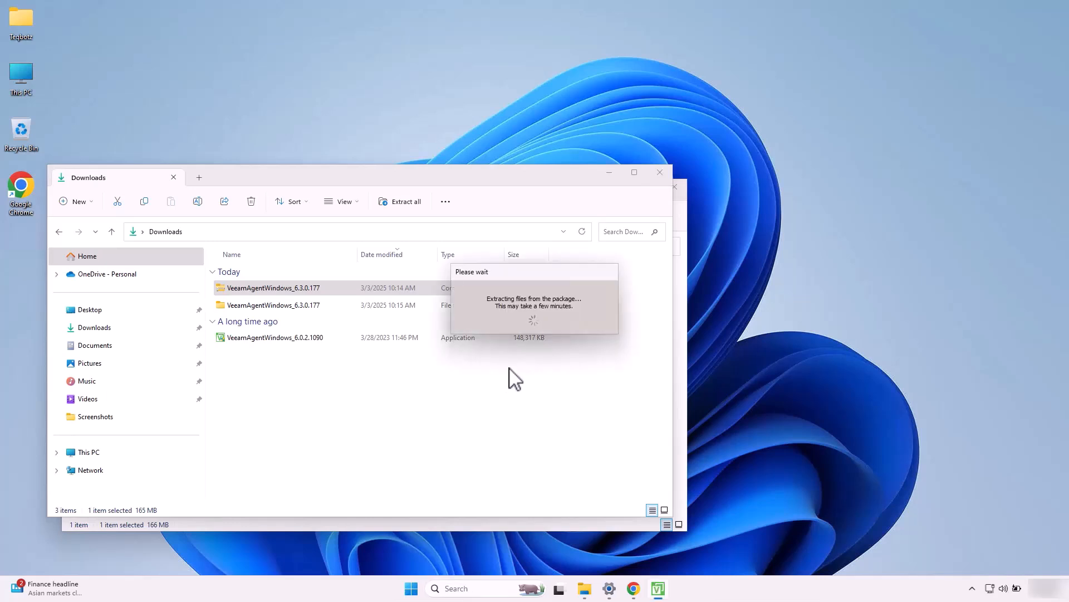
click(604, 179)
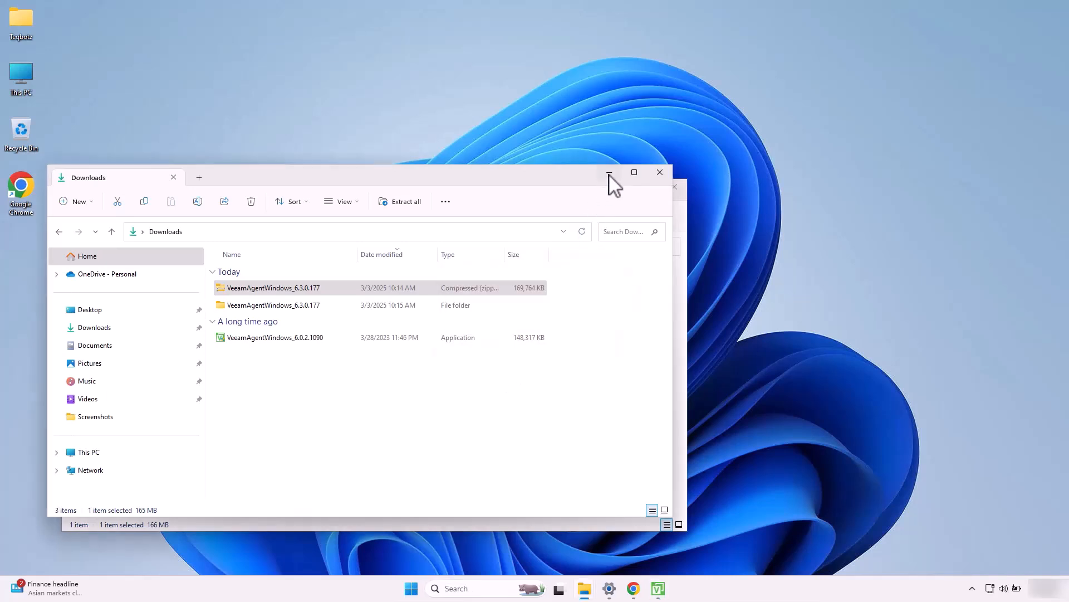
click(609, 172)
click(624, 187)
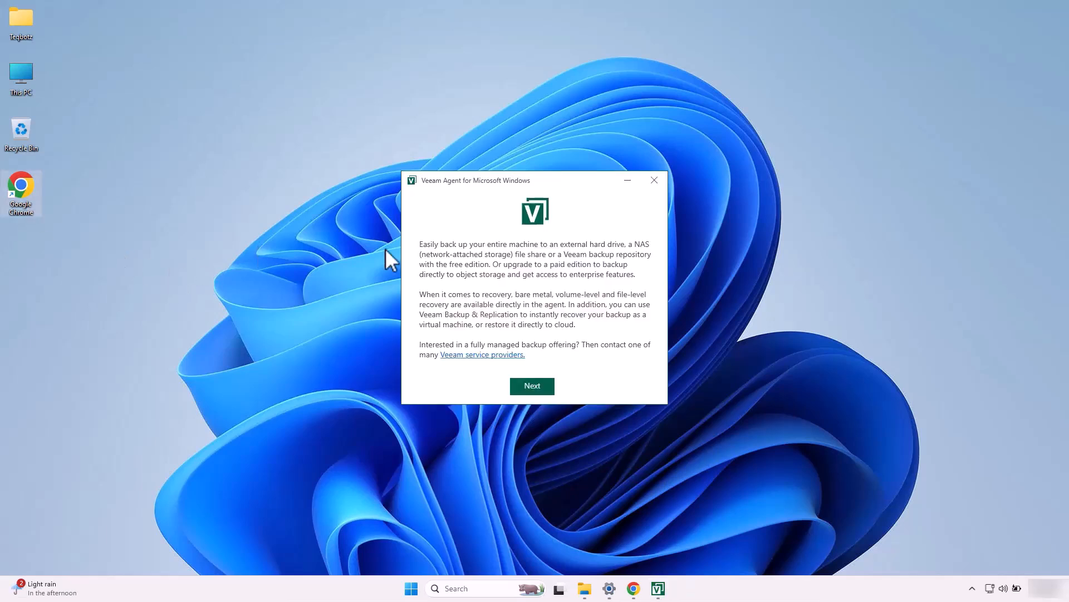
Step: Move past the welcome page and accept the license to install the agent
click(536, 386)
click(536, 385)
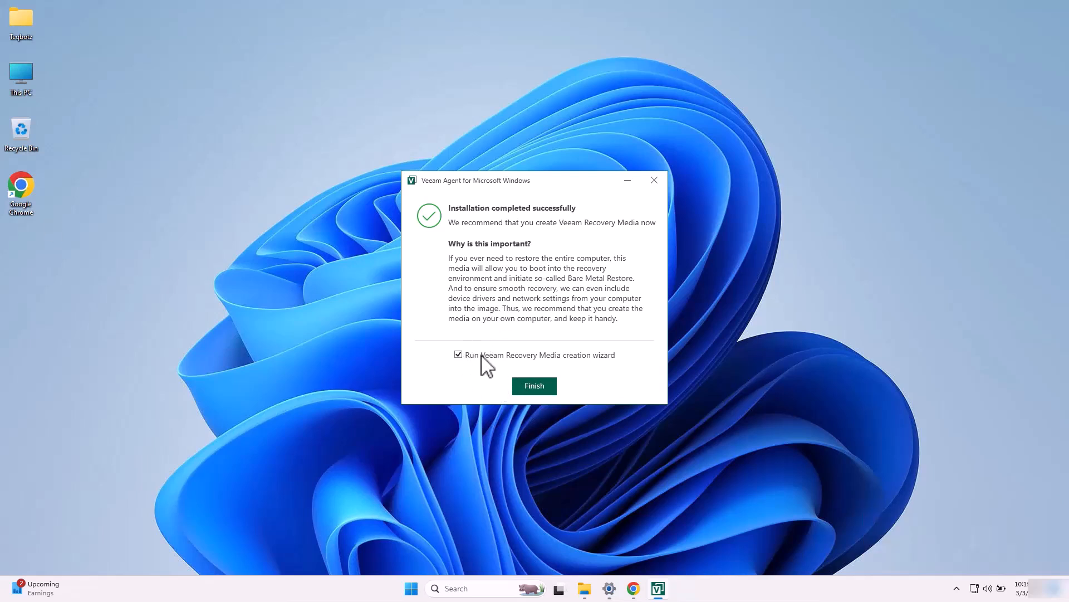
Step: Finish setup to launch Create Recovery Media and continue with ISO image selected
click(534, 386)
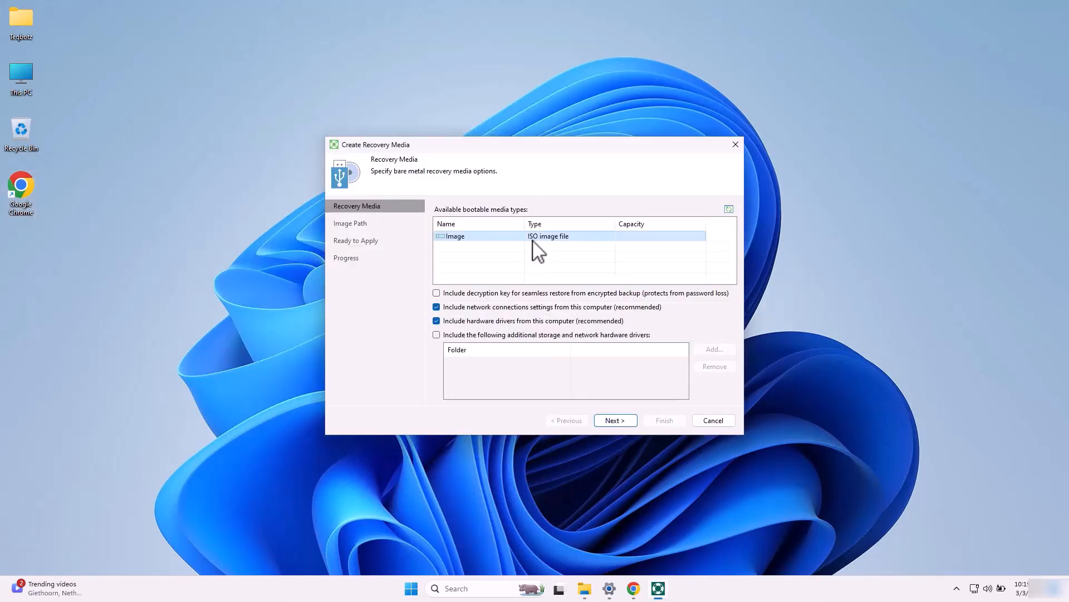
click(615, 420)
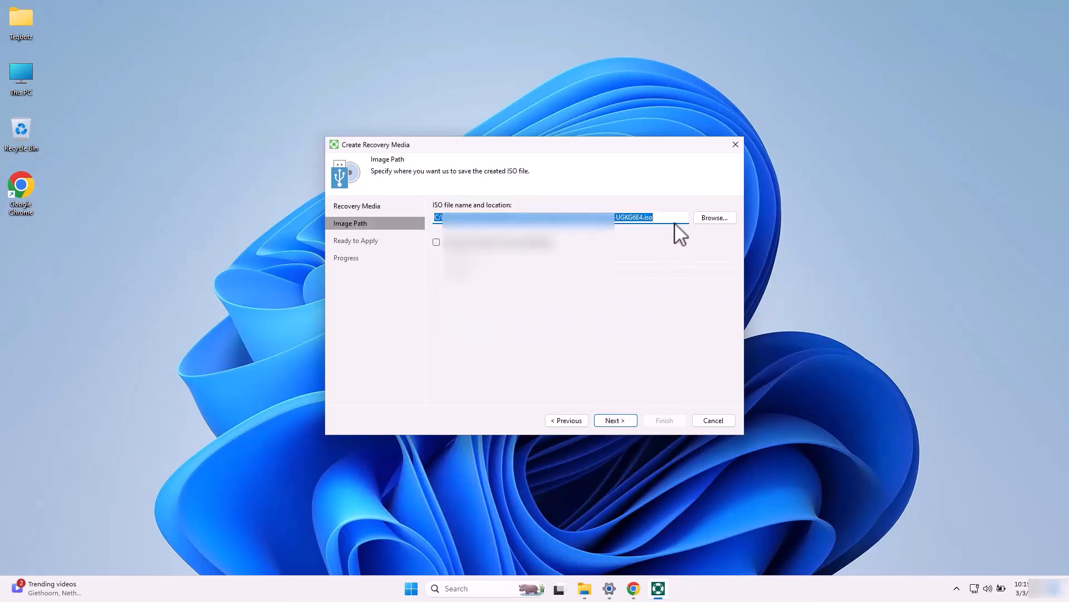
Step: Save VeeamRecoveryMedia_DESKTOP-UGKG6E4.iso to the network share with access credentials, then reach the summary
drag(672, 218, 407, 245)
key(ctrl+v)
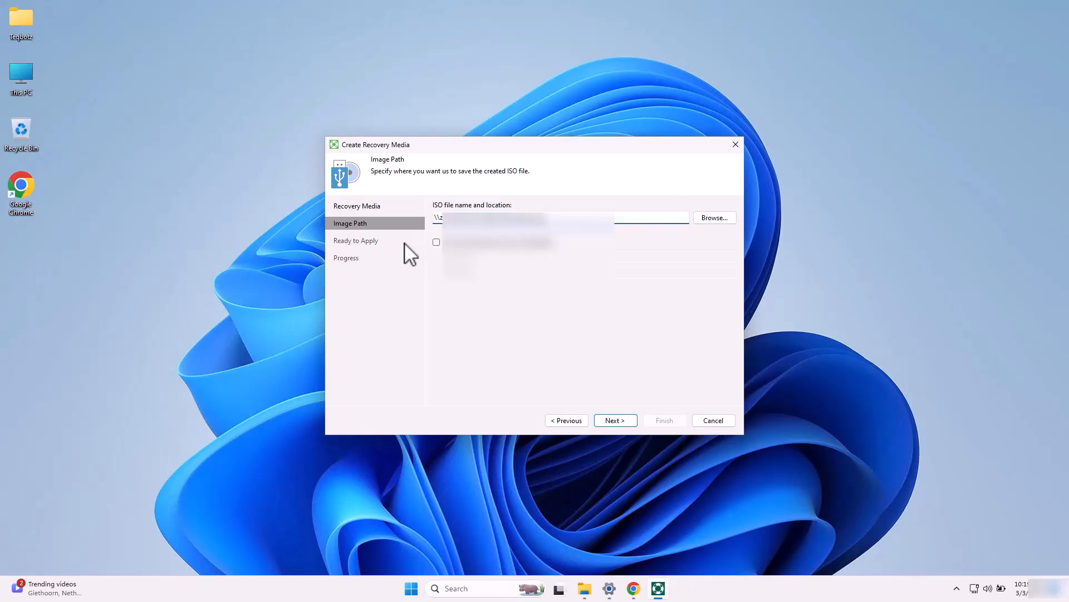
click(437, 242)
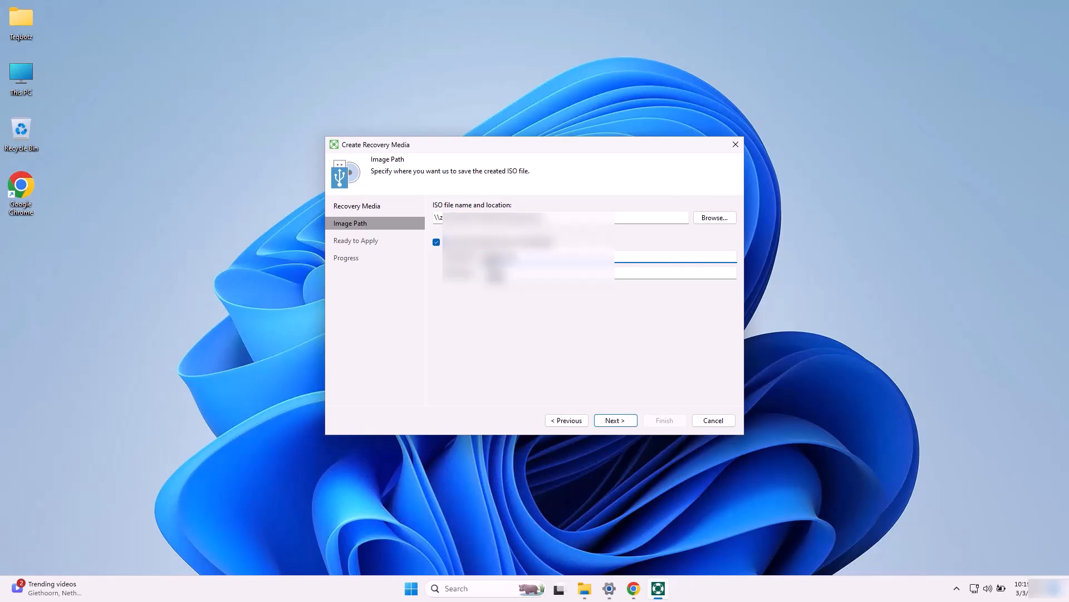
key(Tab)
text(*)
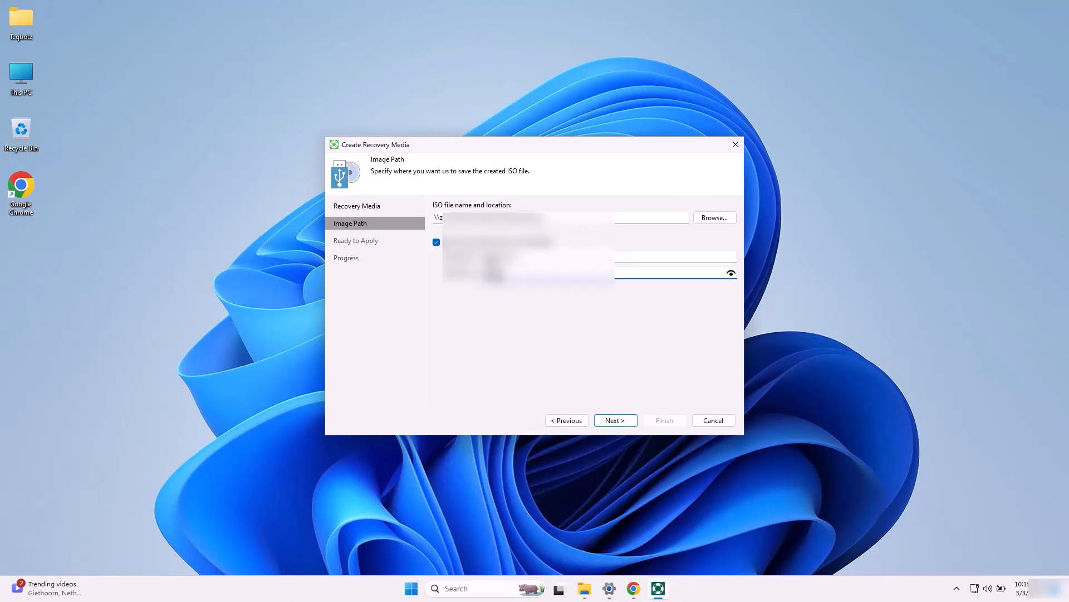
text(*)
click(715, 218)
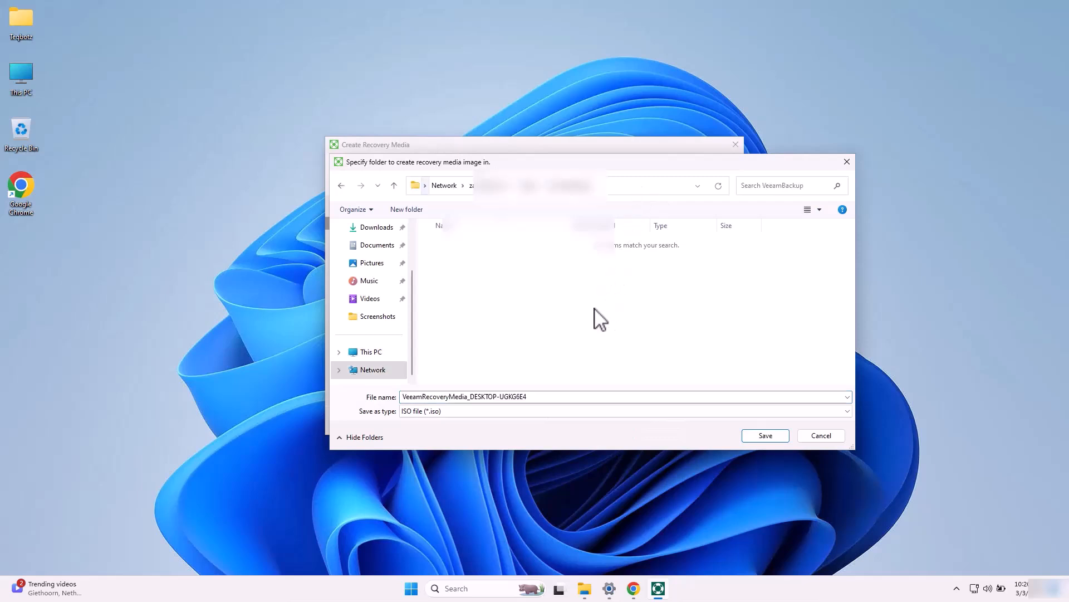
click(765, 436)
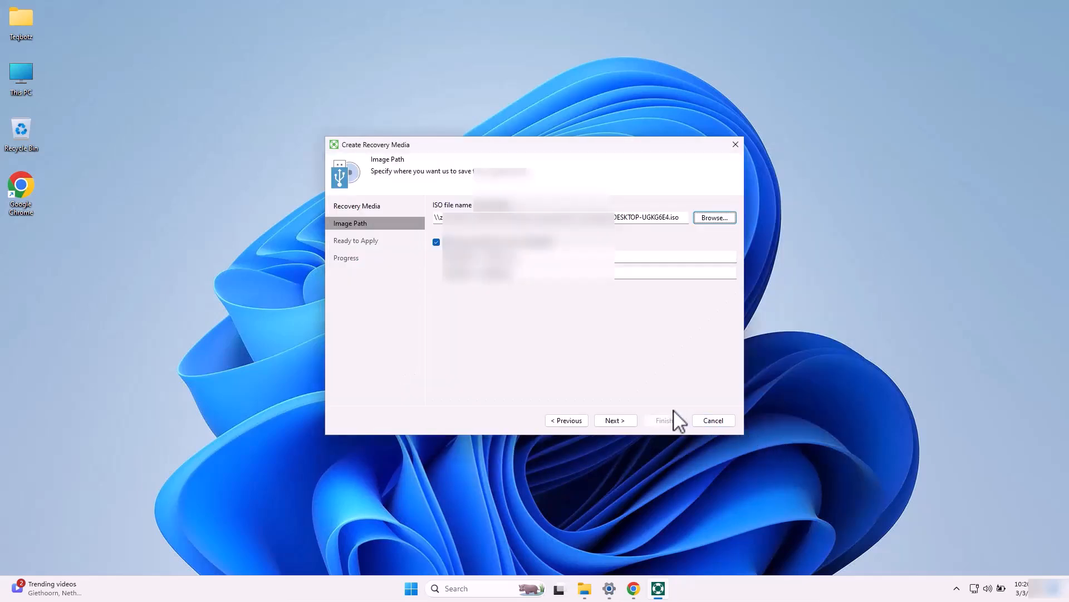
click(614, 419)
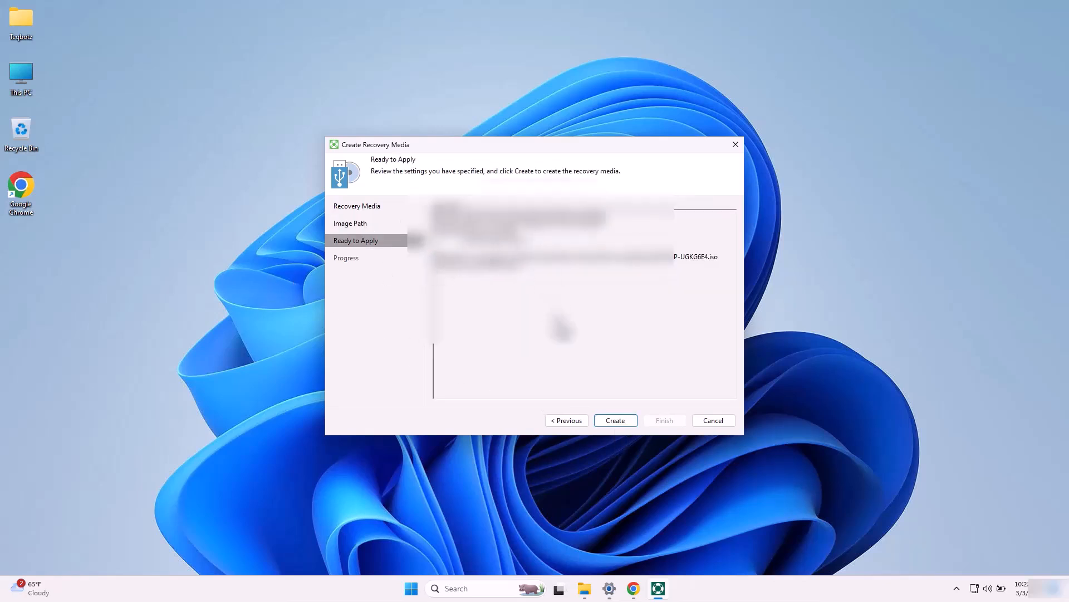
Step: Create the recovery media ISO and close the wizard once it completes
click(615, 420)
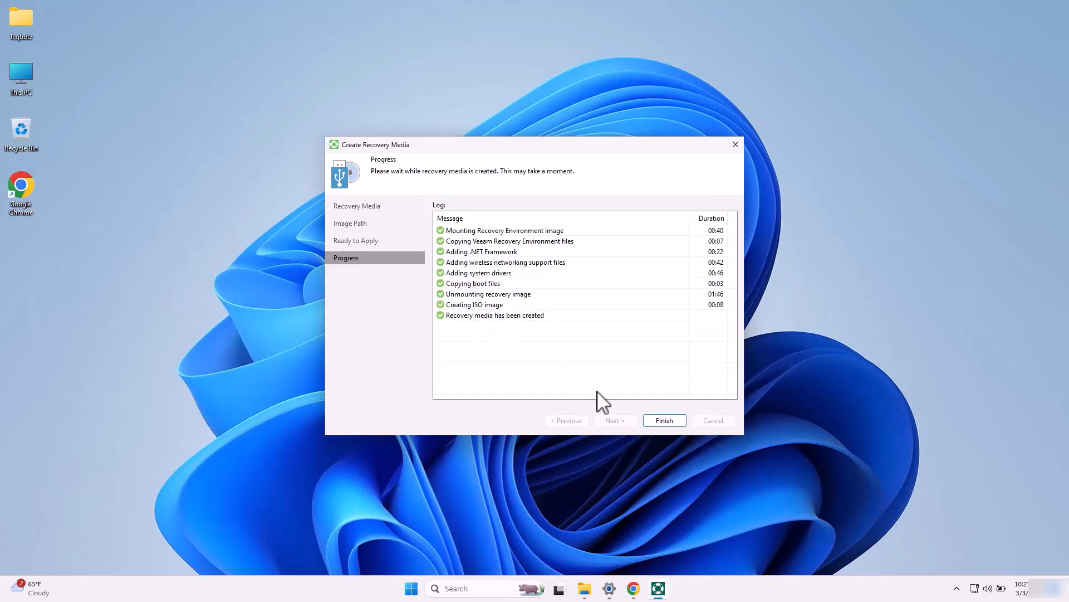
click(664, 421)
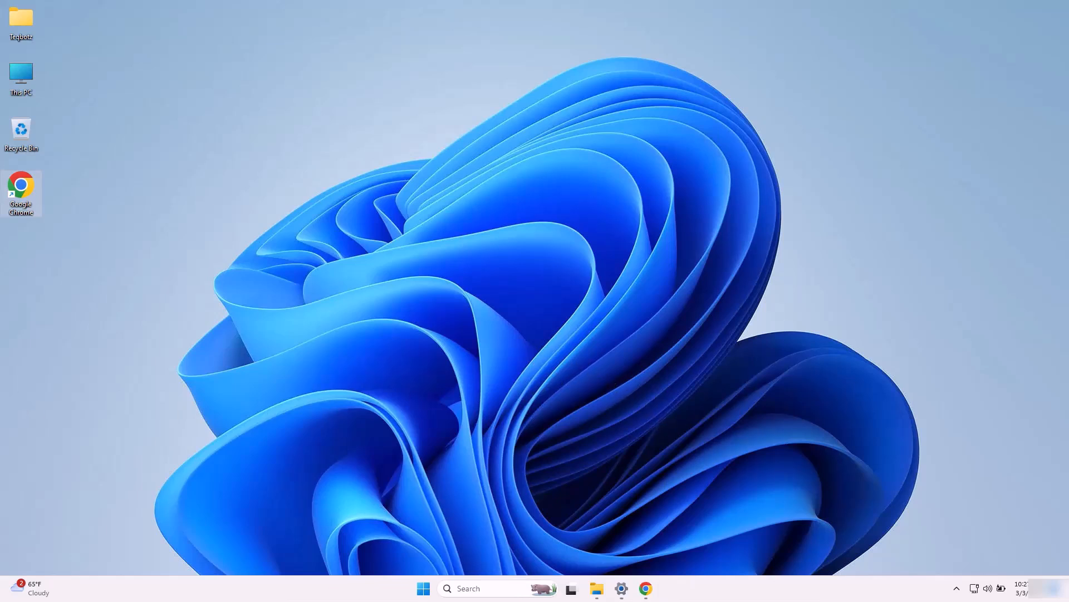
Step: Restore the VeeamBackup folder window and widen the Name column to show the recovery ISO's full name
click(597, 587)
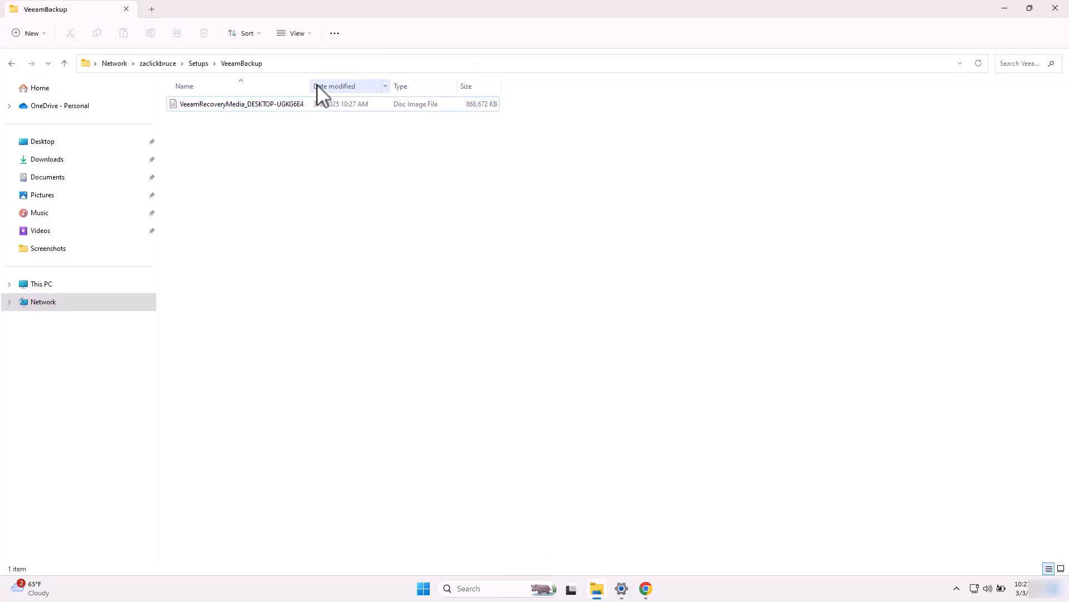
drag(311, 87, 374, 87)
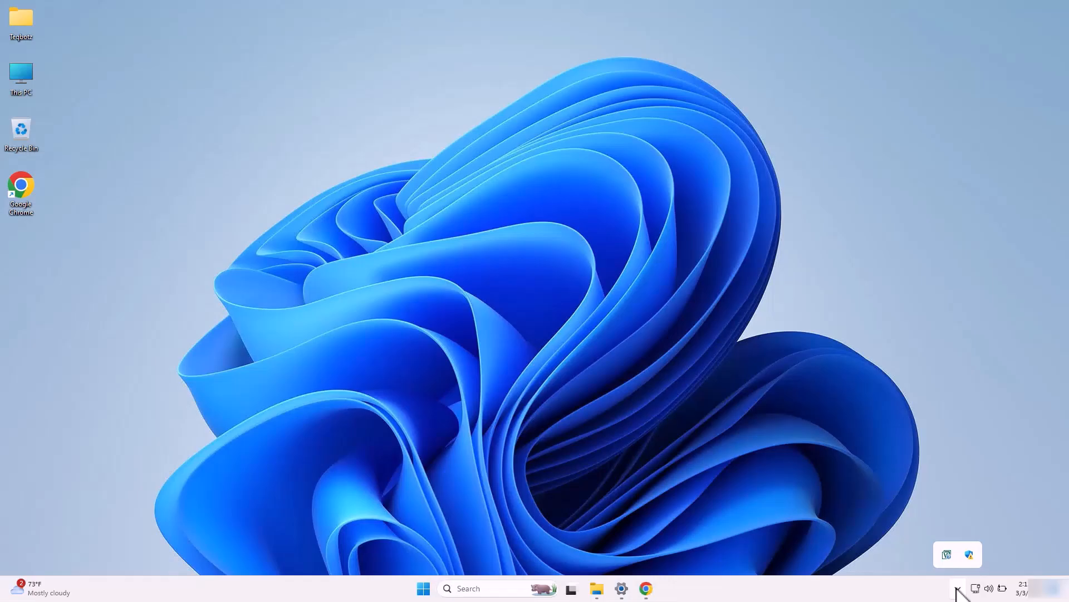
Step: Open the Veeam Agent control panel from the tray icon and expand its main menu
click(958, 588)
right_click(949, 555)
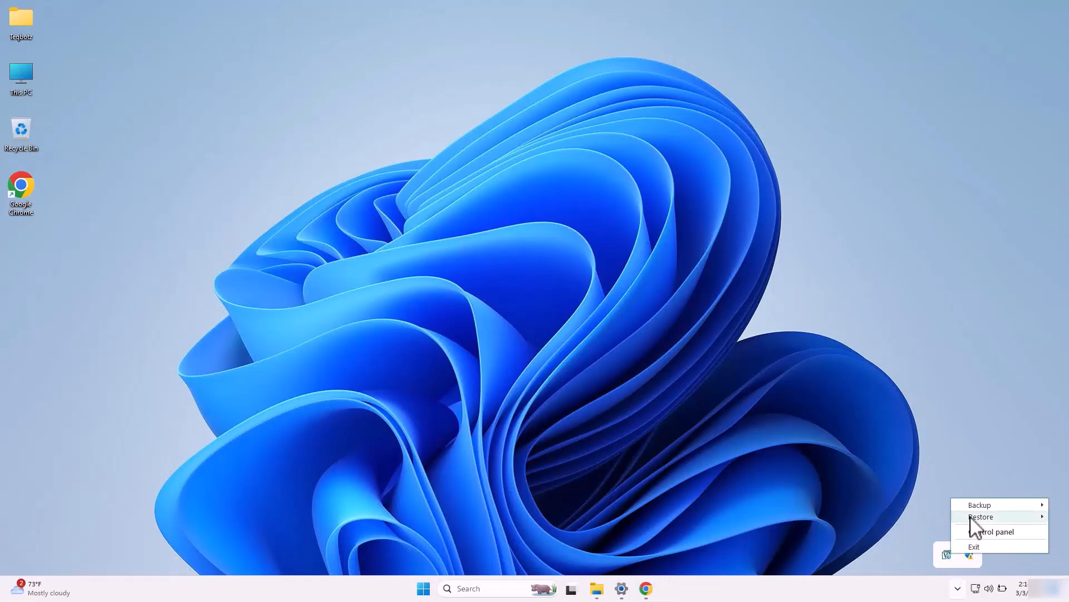
click(982, 531)
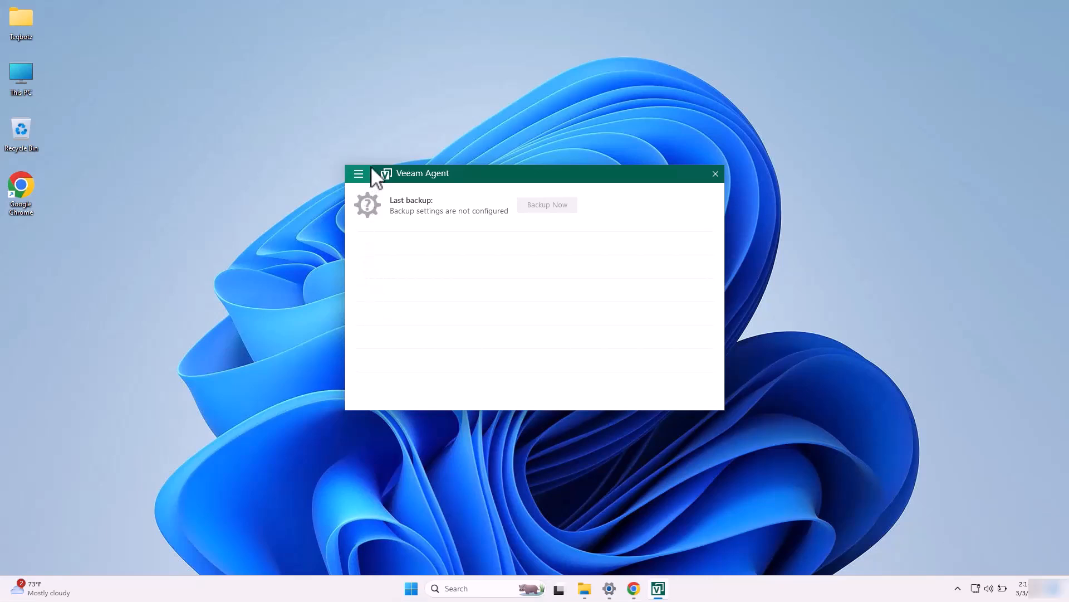
click(359, 174)
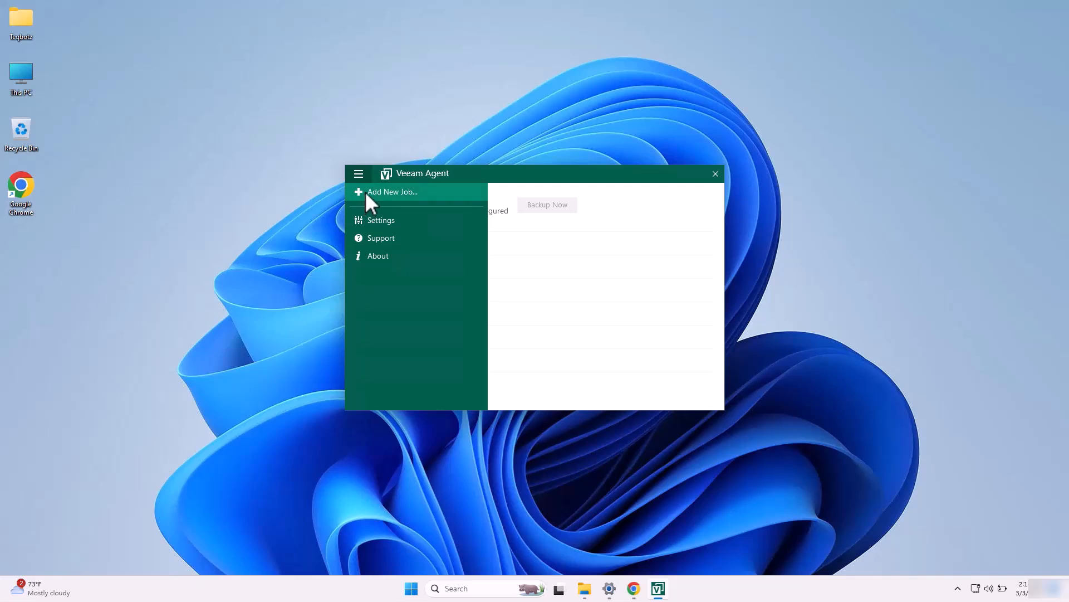
Step: Create a new backup job named teqbo in Entire computer mode, choosing Shared folder as destination
click(391, 195)
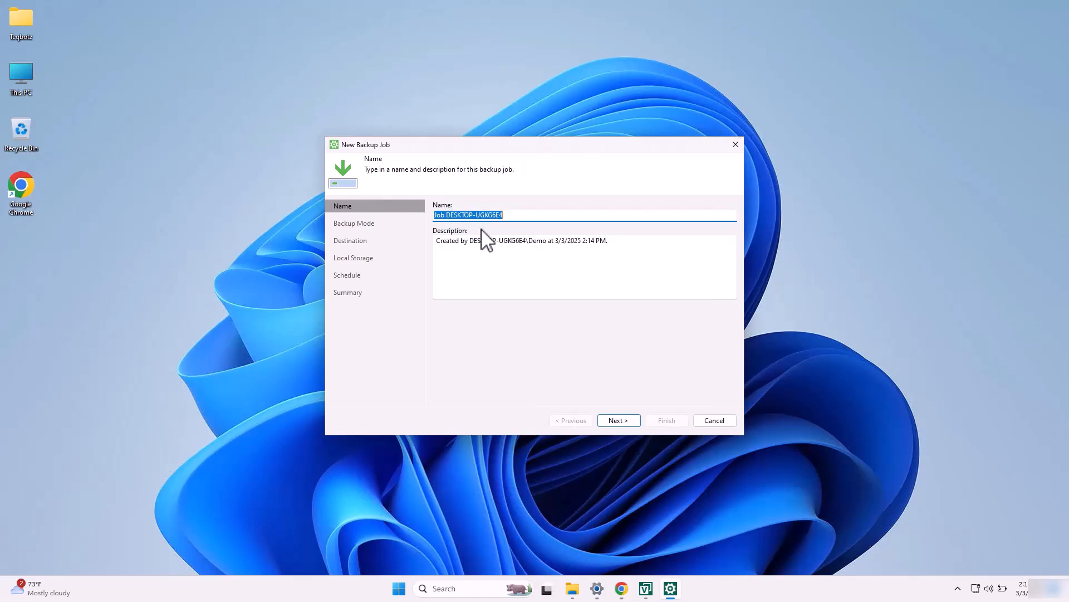
text(teqbotz-pc)
click(620, 421)
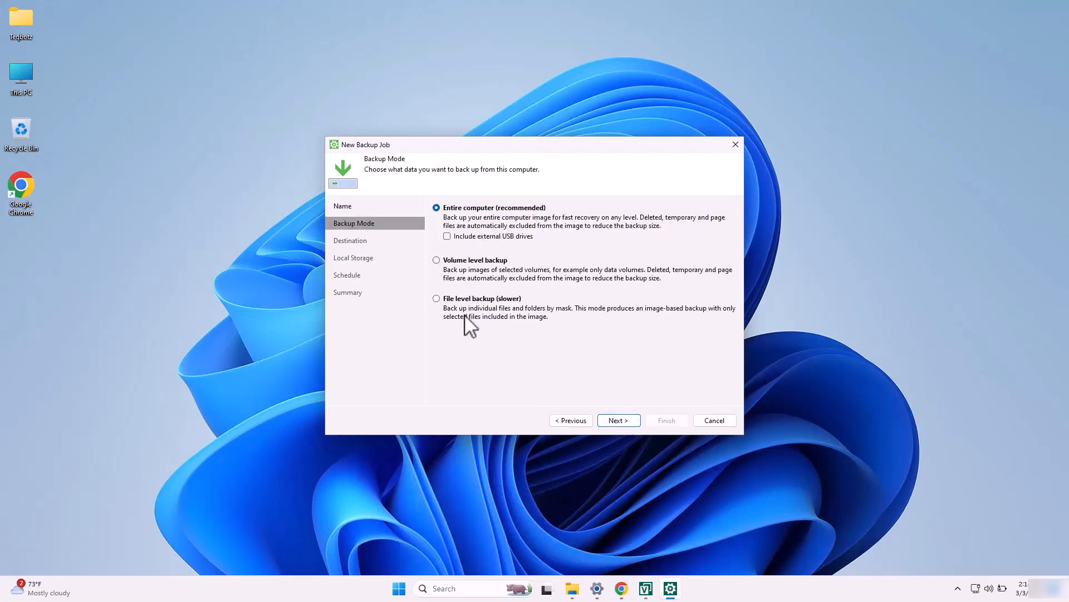
click(615, 419)
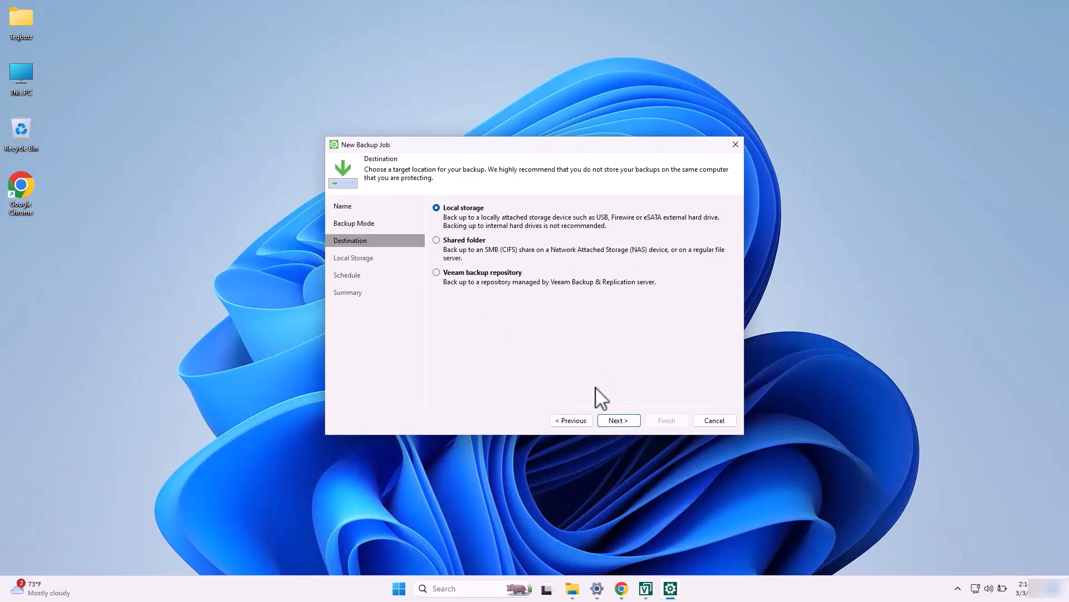
click(448, 242)
Step: Paste the network share path and enable access credentials, entering the share's username and password
click(616, 420)
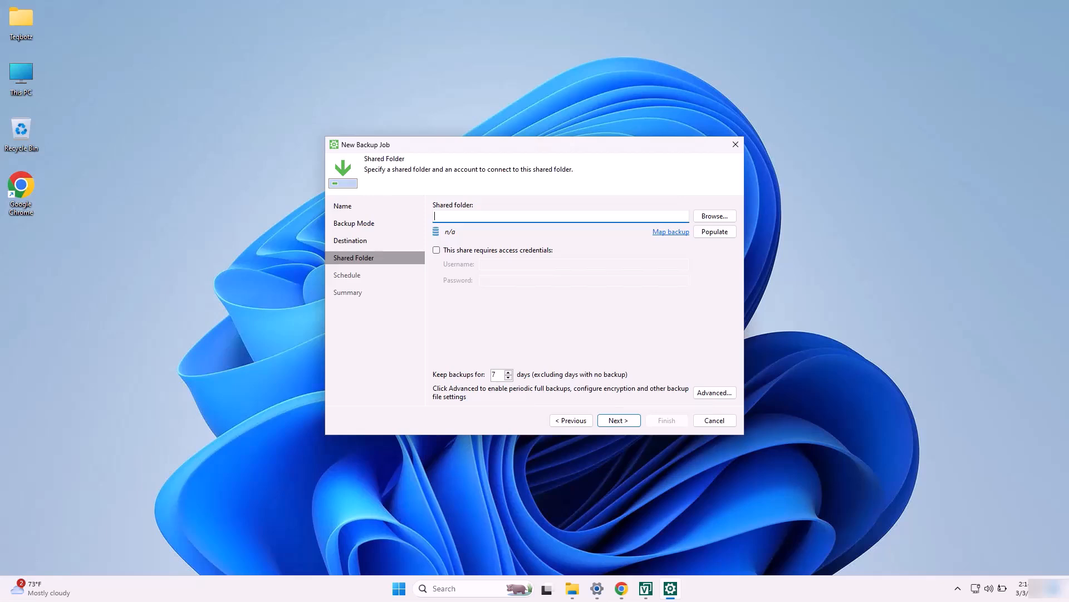
key(ctrl+v)
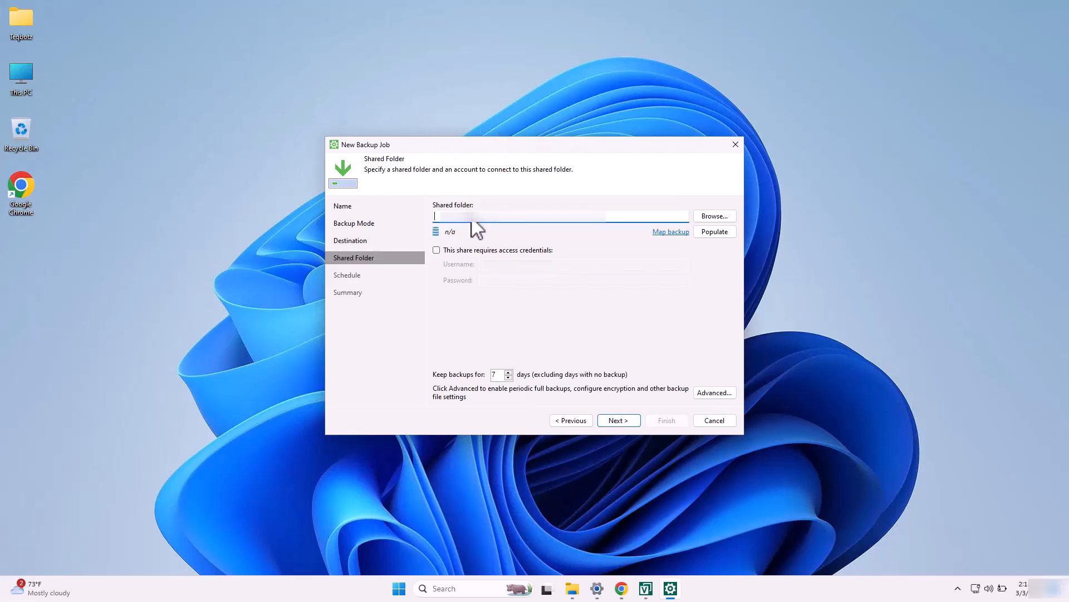
click(437, 250)
click(514, 268)
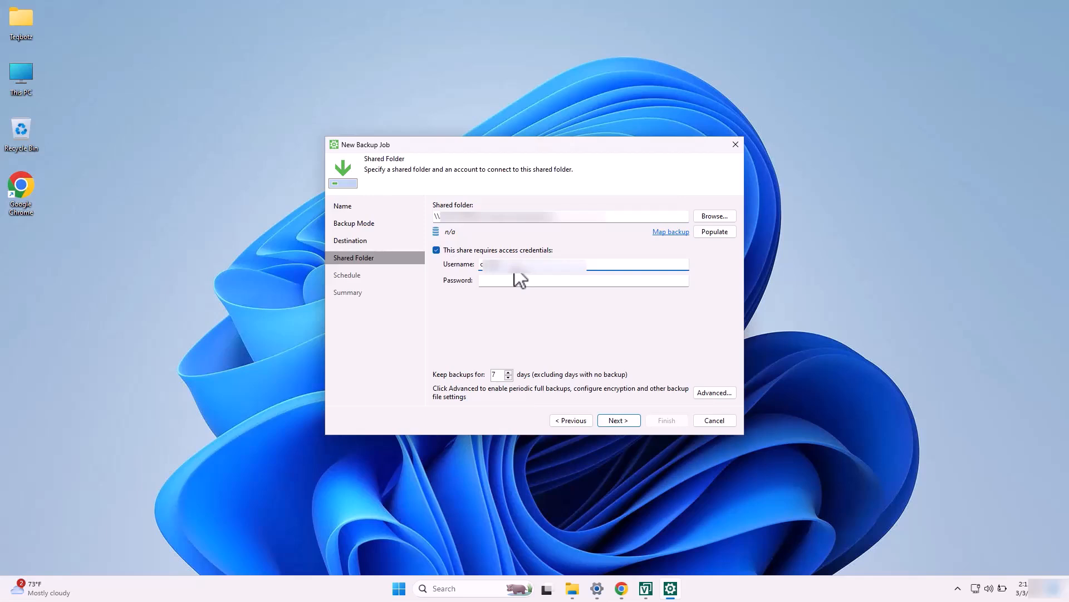
key(Tab)
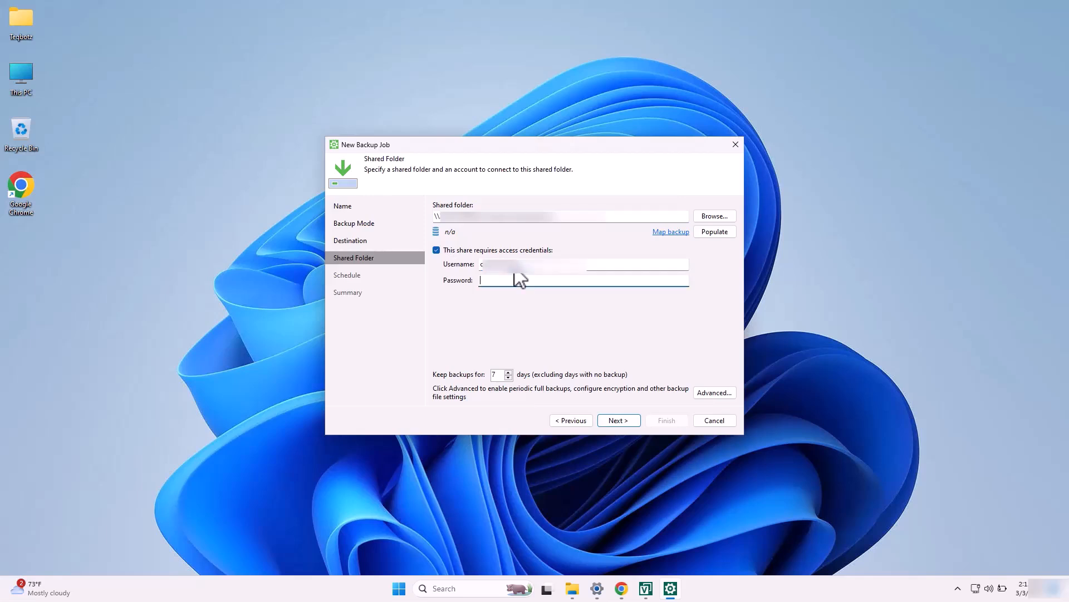
text(•••••••••)
click(620, 419)
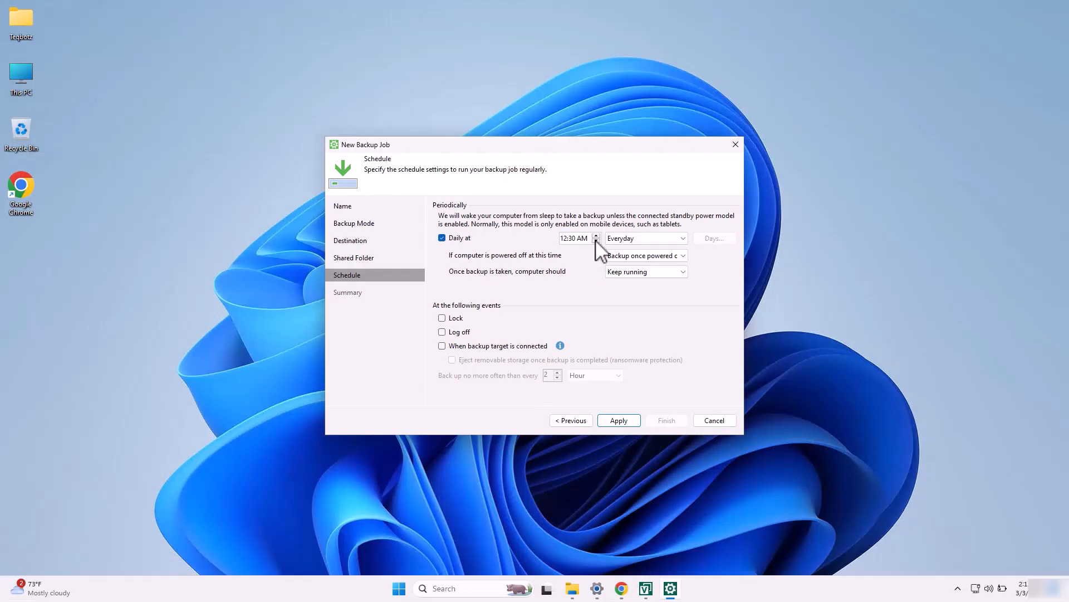
Step: Schedule the backup at 12:30 AM on chosen days, keeping all seven days selected
click(681, 238)
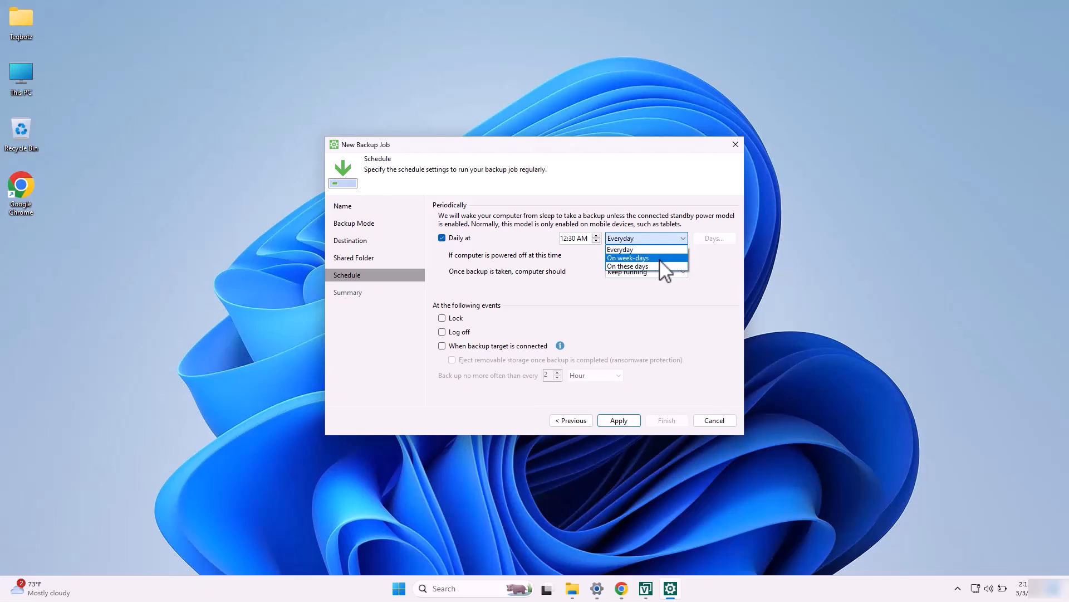
click(661, 259)
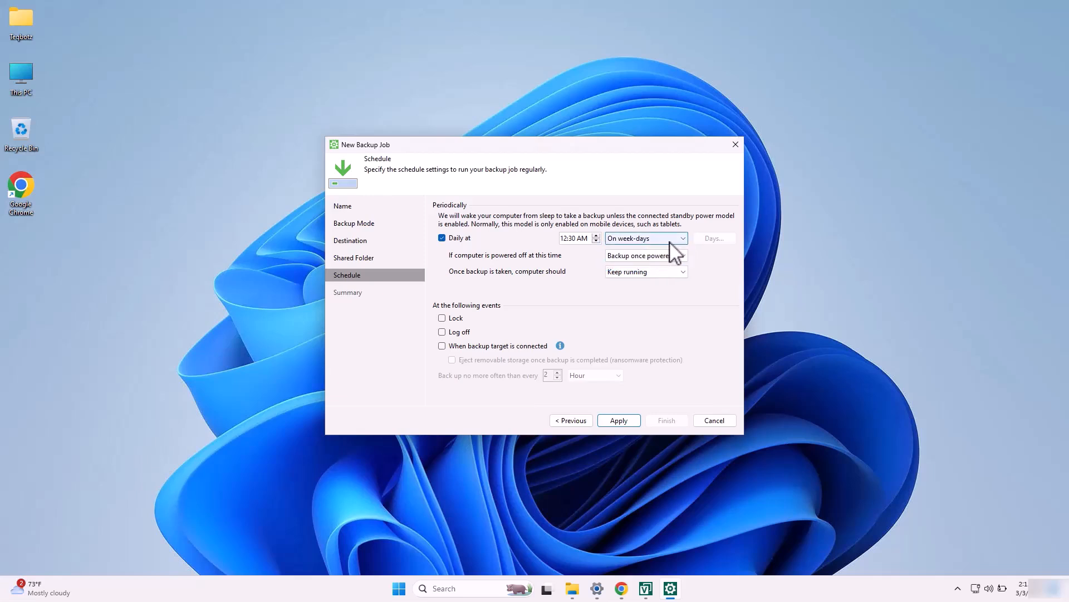
click(442, 238)
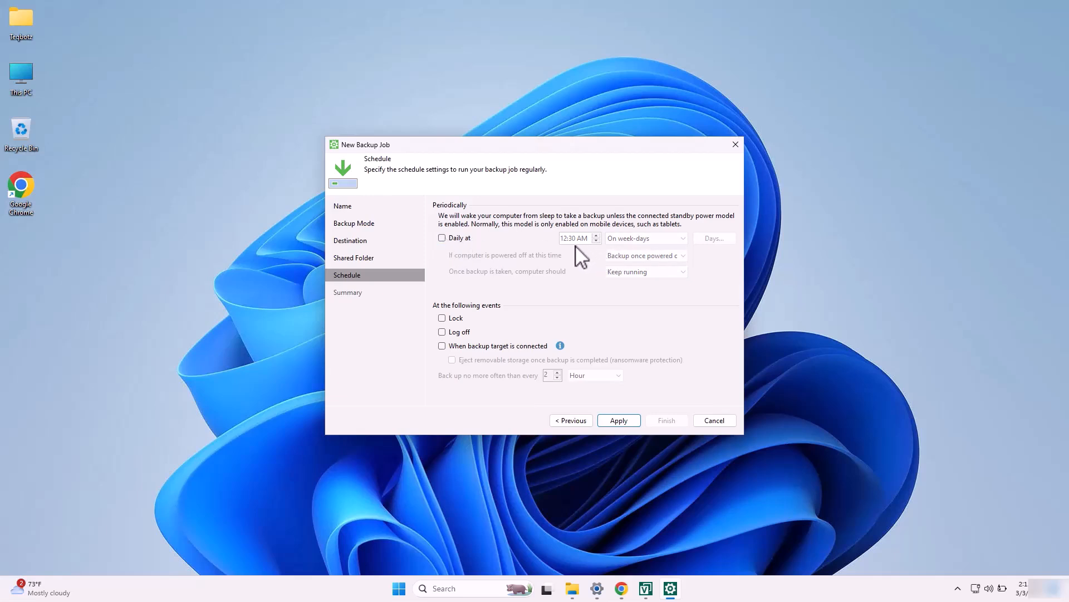
click(441, 238)
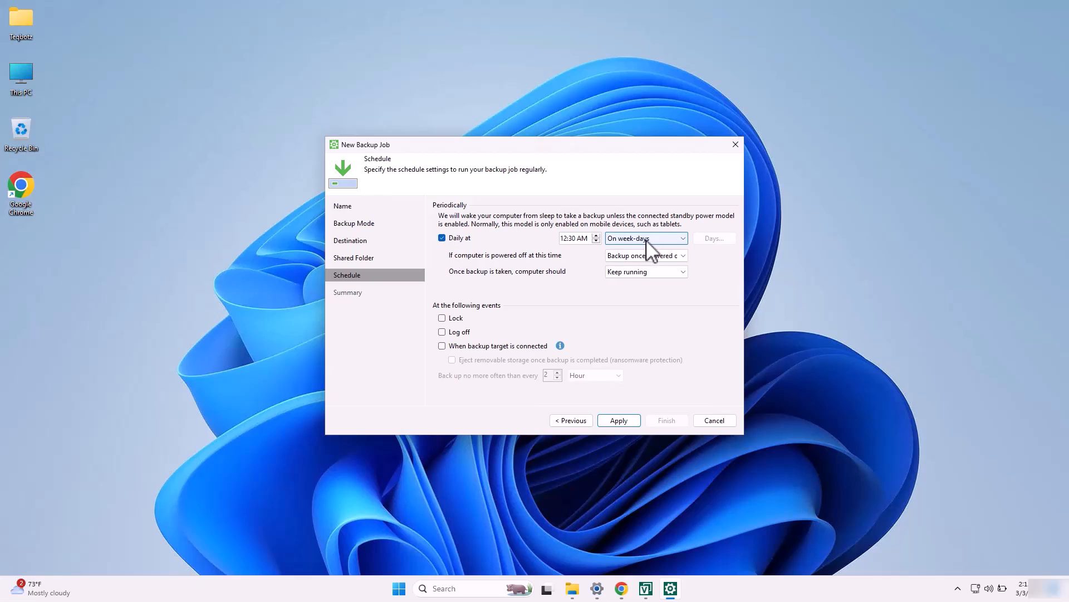
click(682, 238)
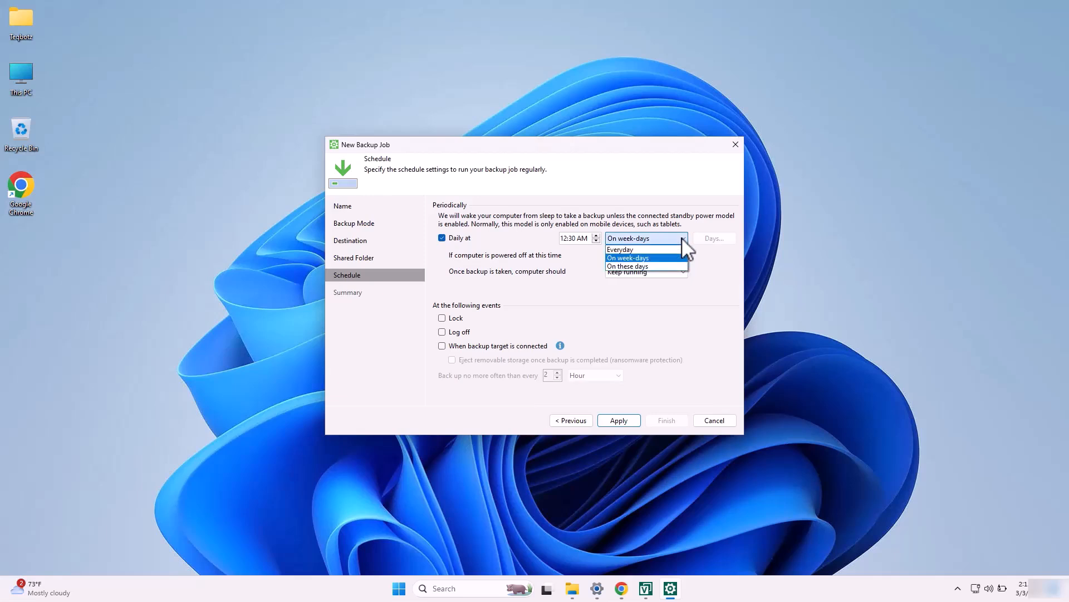
click(655, 266)
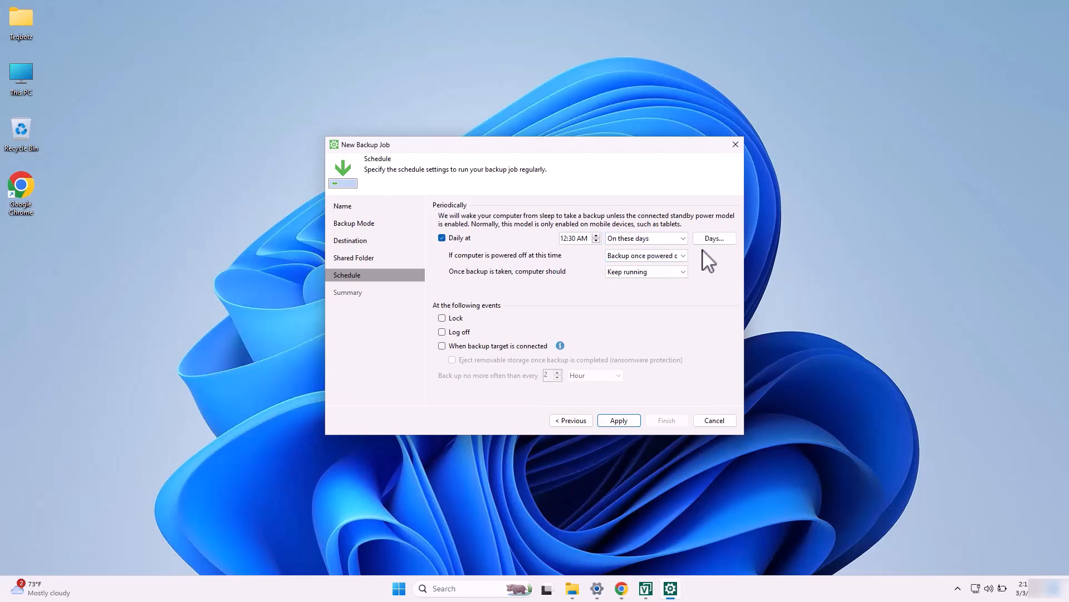
click(715, 241)
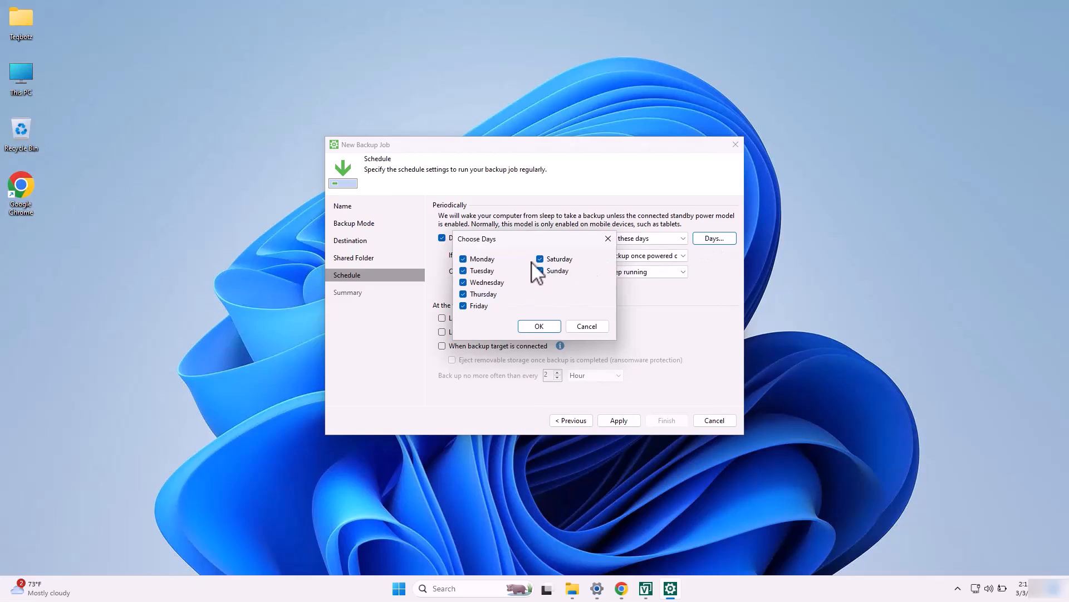
click(587, 326)
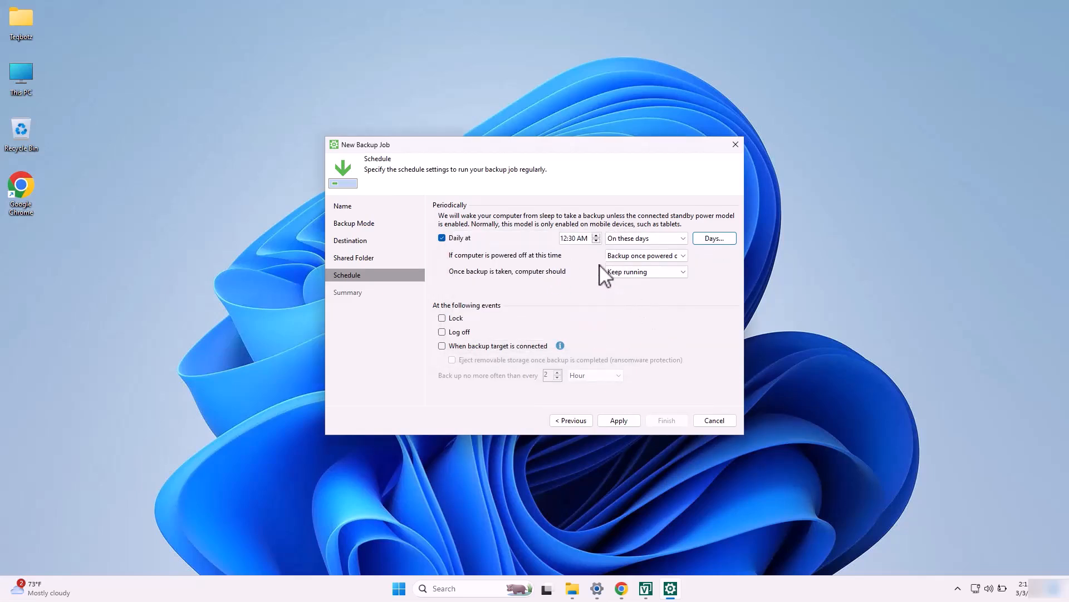
Step: Keep backing up once powered on and leave the computer running after the backup
click(682, 256)
click(685, 262)
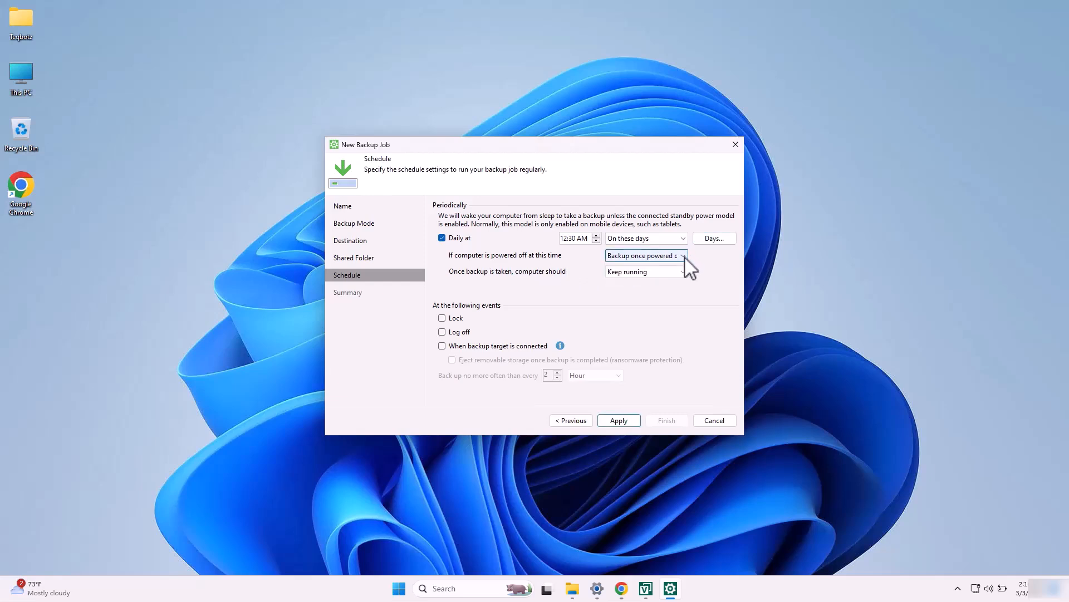
click(685, 273)
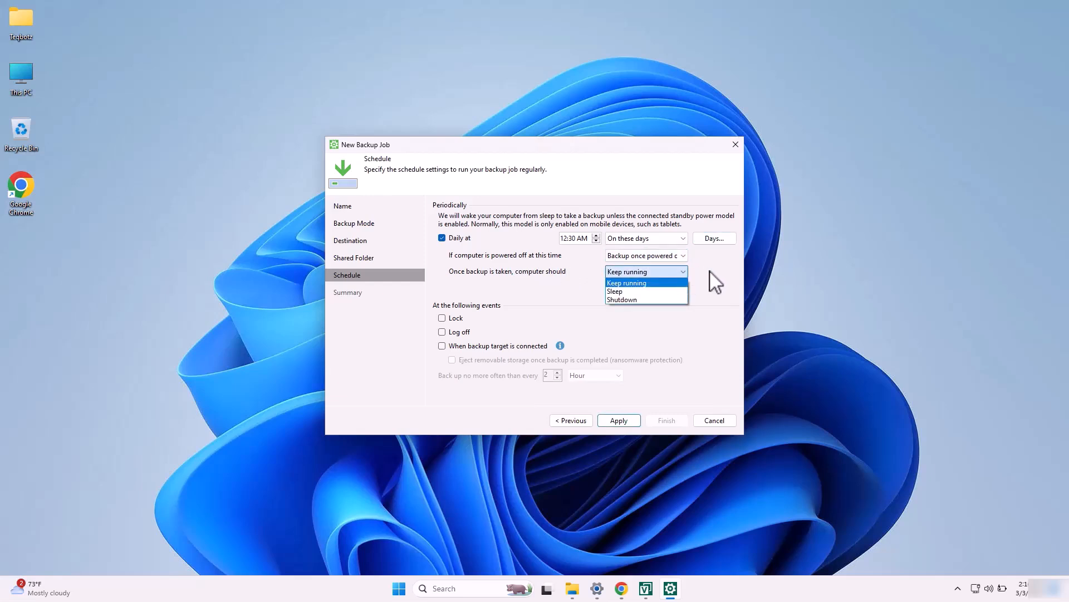
click(709, 270)
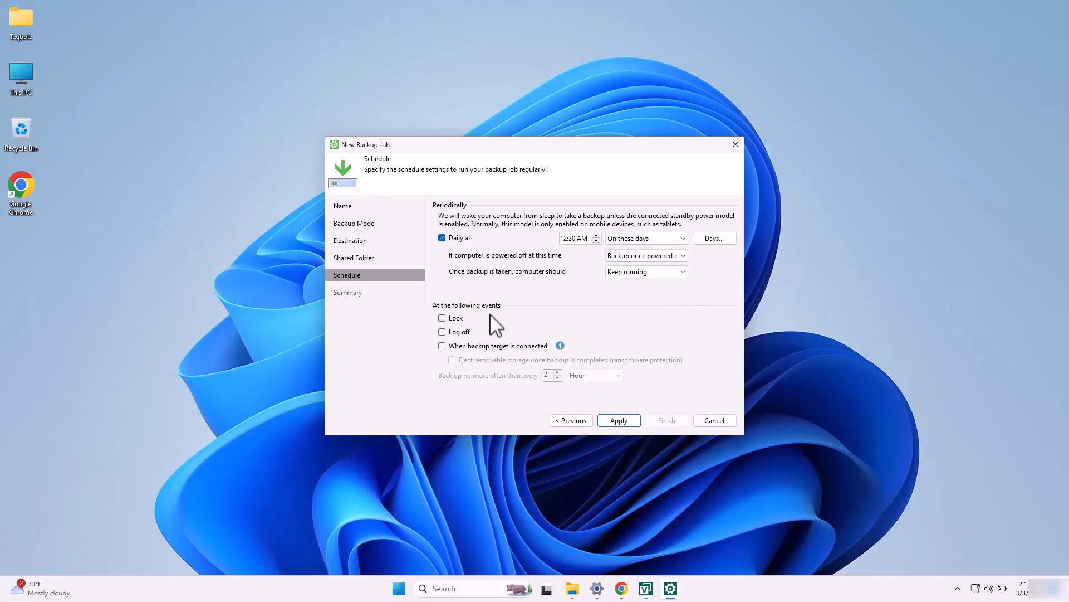
Step: Apply the job, accept the wake-up timer warning, and scroll through the job summary
click(616, 420)
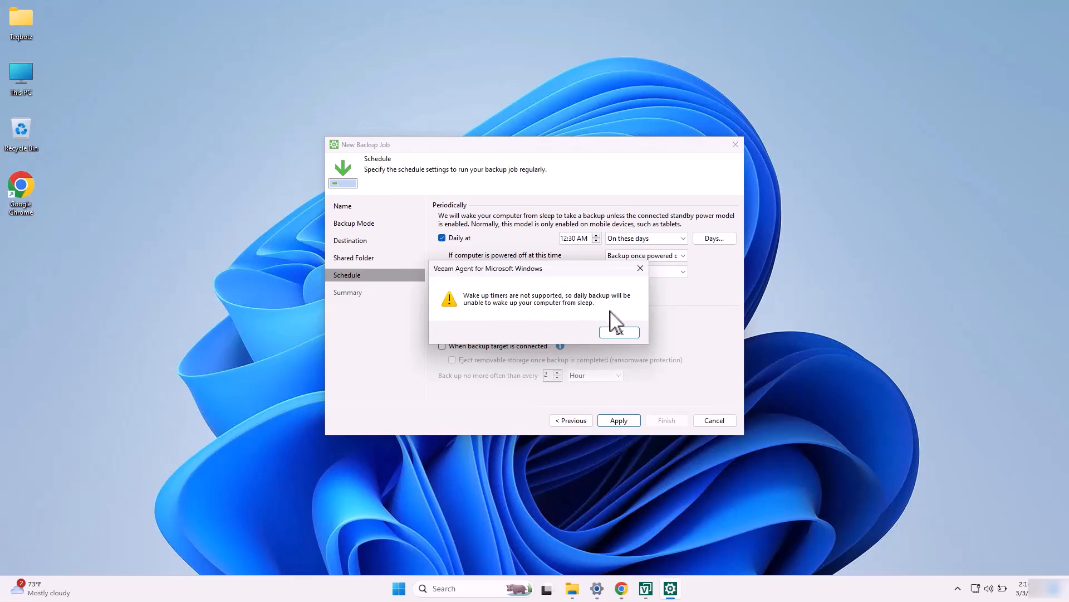
click(619, 332)
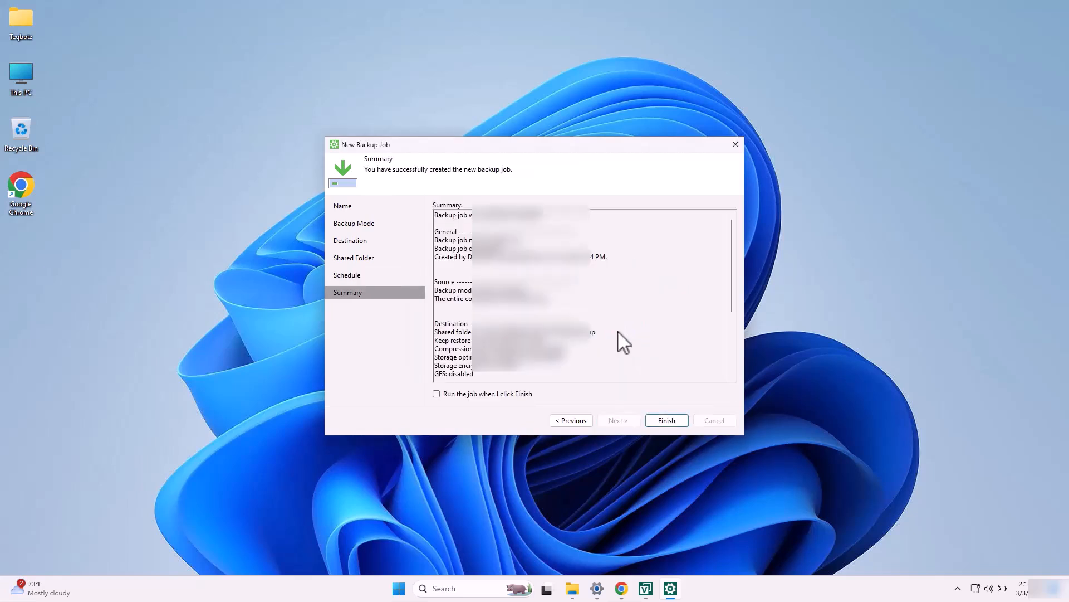
scroll(618, 337, down, 5)
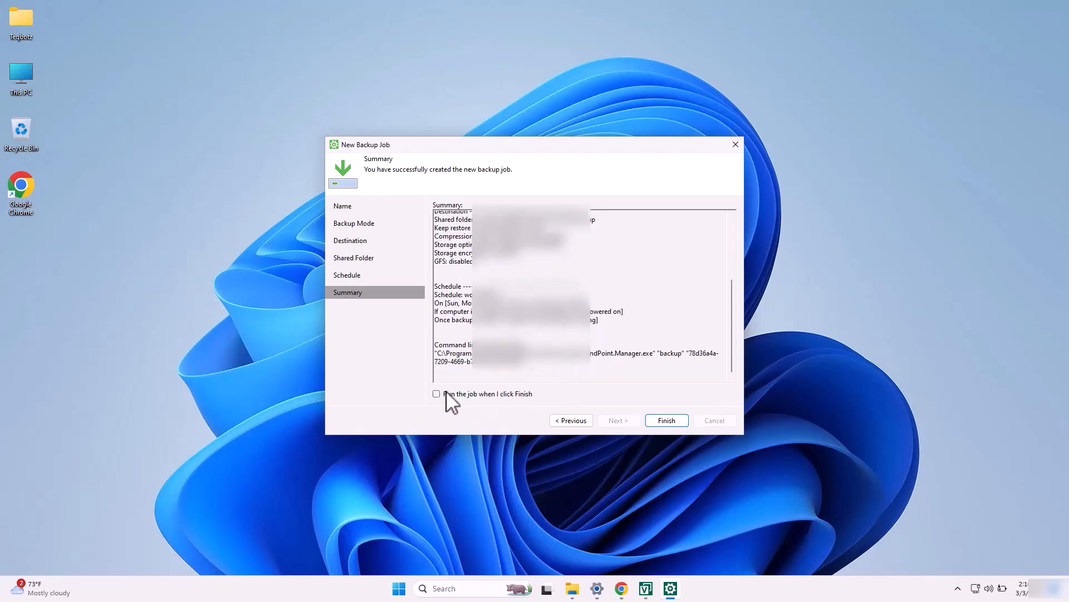
Step: Finish the backup job and enable email notifications in the agent's Settings
click(666, 420)
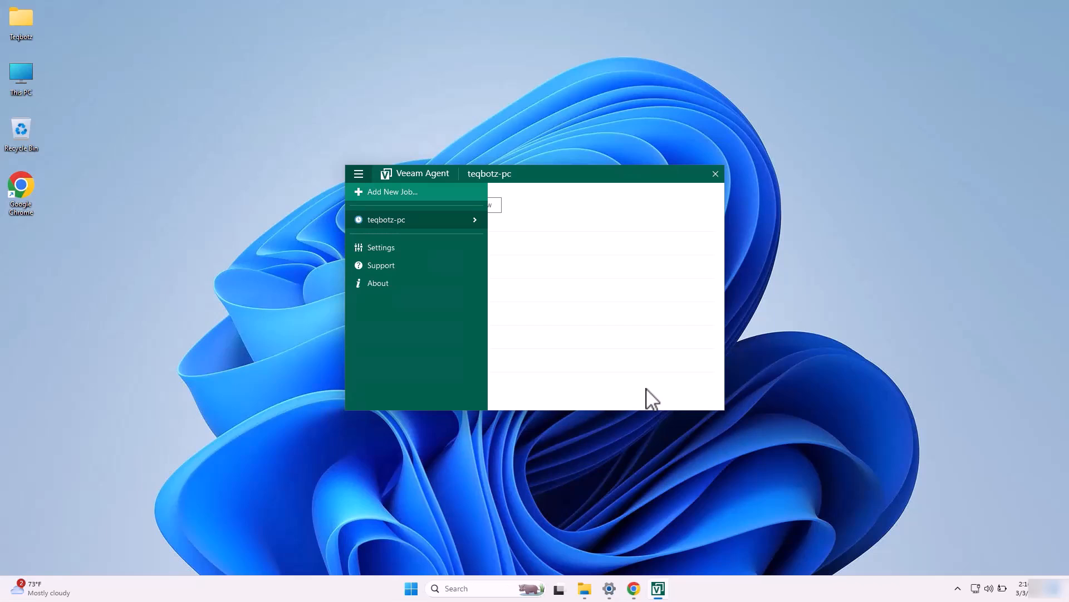
click(377, 248)
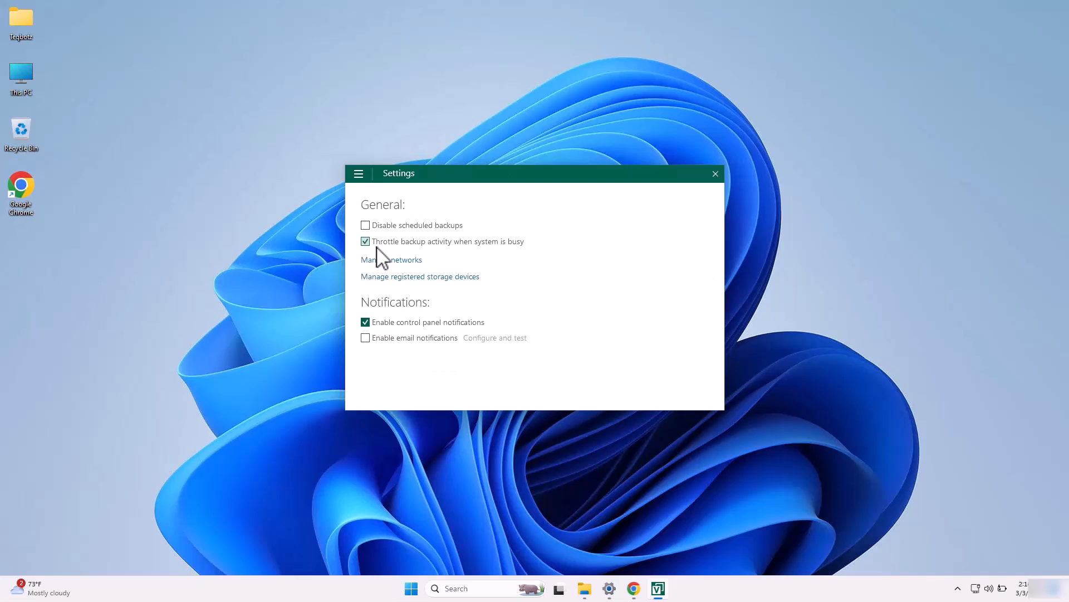
click(365, 338)
Step: Select Google Gmail (Modern authentication) as the notification mail server
click(483, 338)
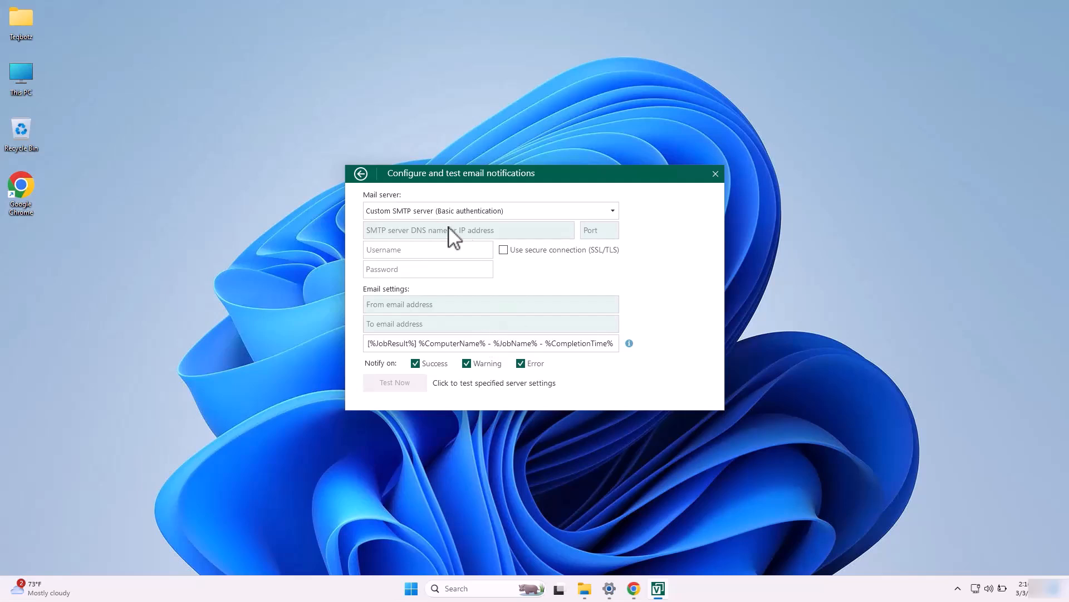
click(614, 211)
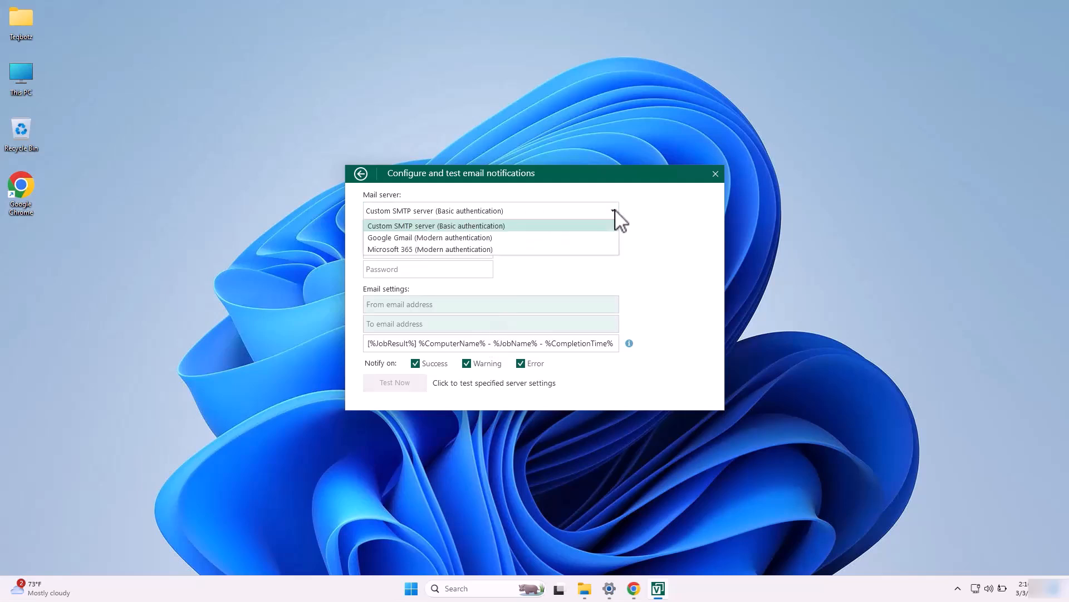
click(455, 239)
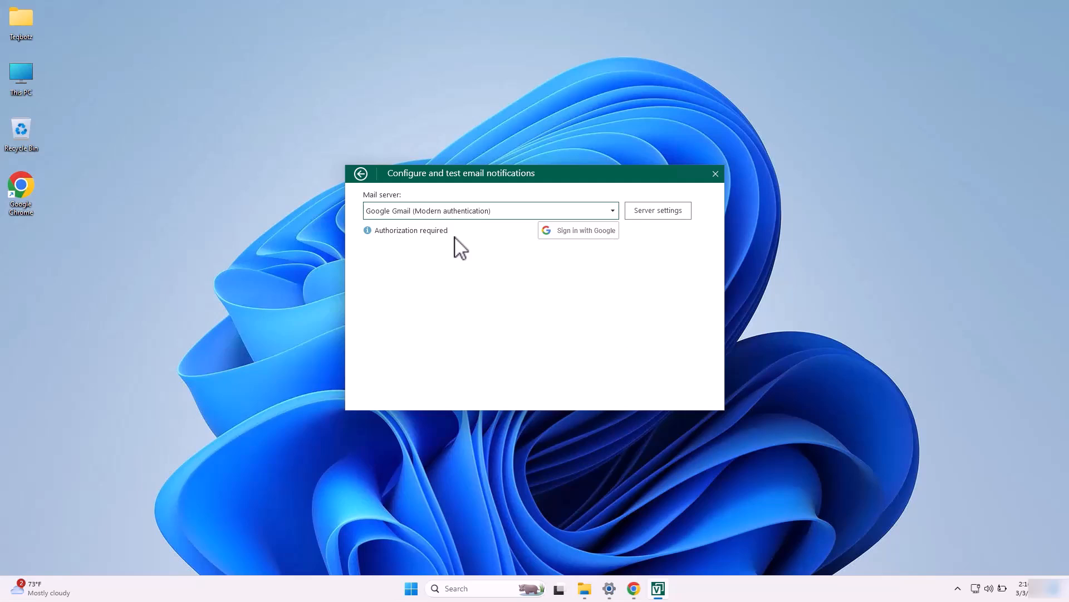
Step: Sign in with another Google account and grant Veeam Agent permission to send email on its behalf
click(573, 231)
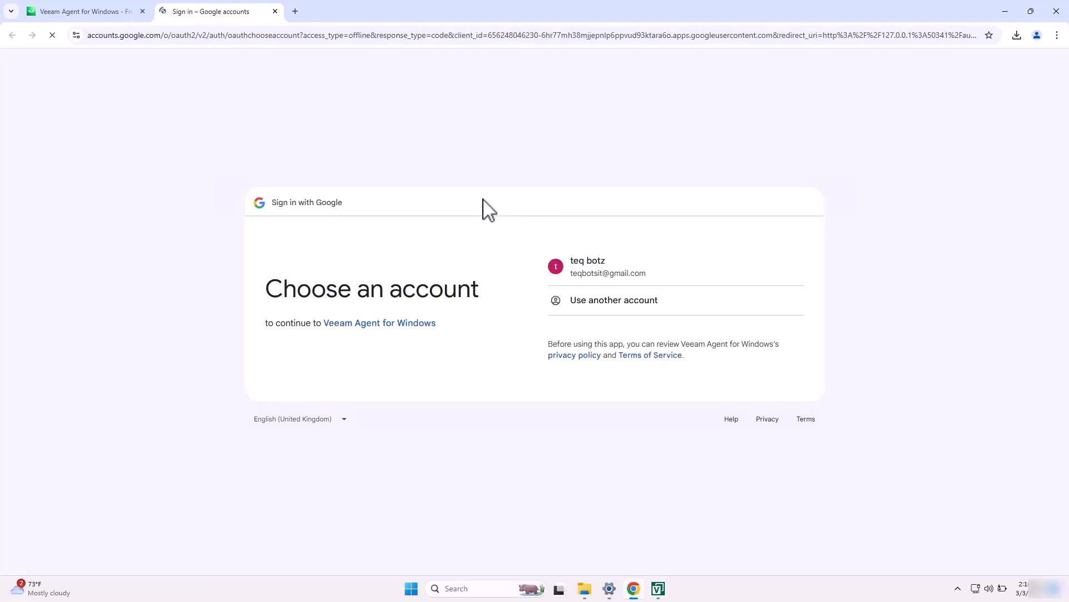
click(593, 305)
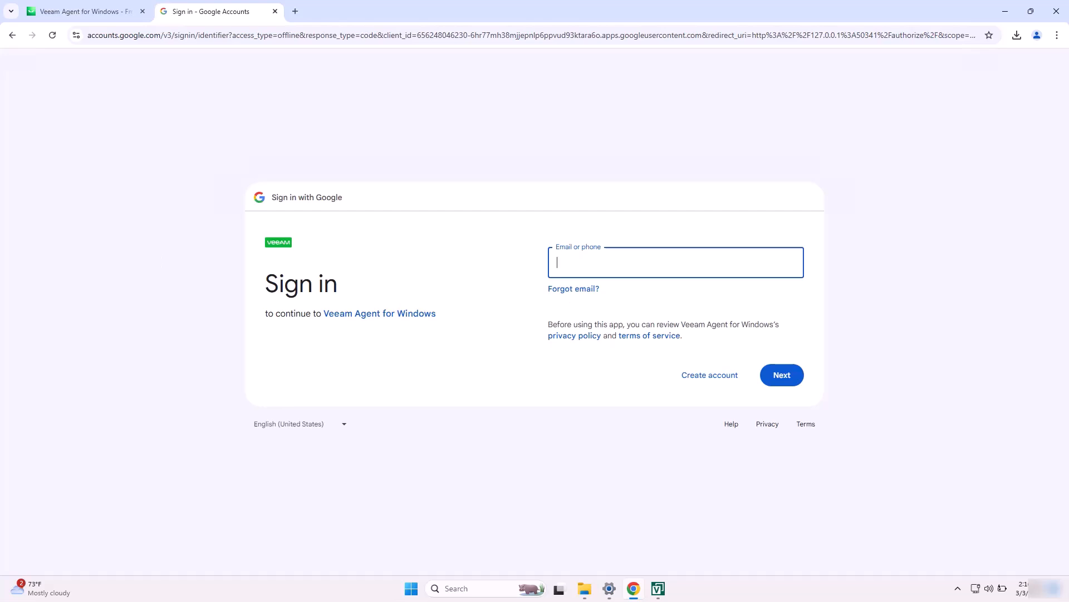
click(797, 194)
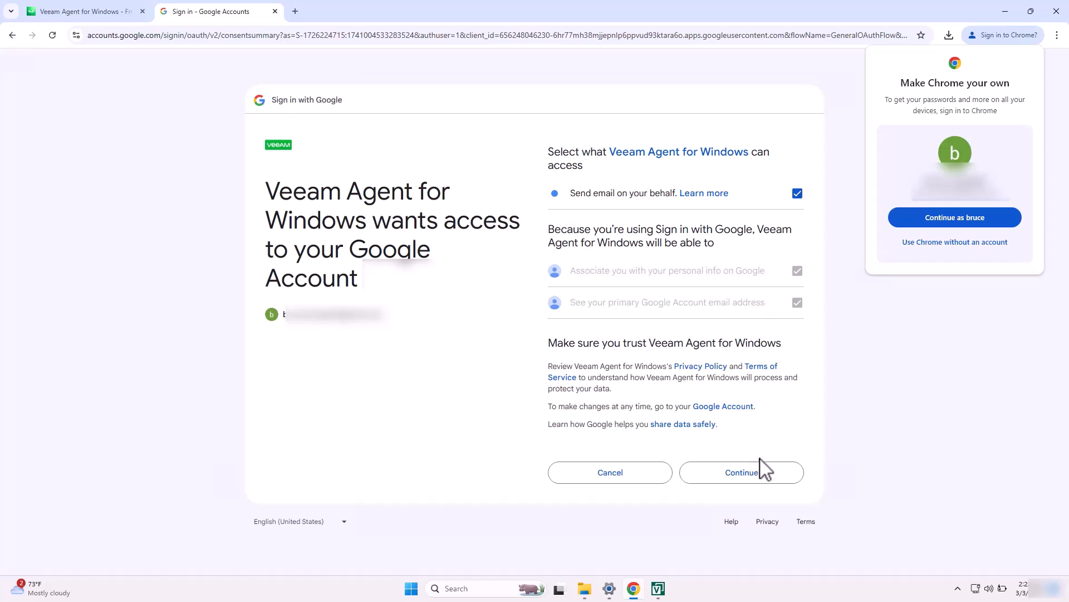
click(758, 477)
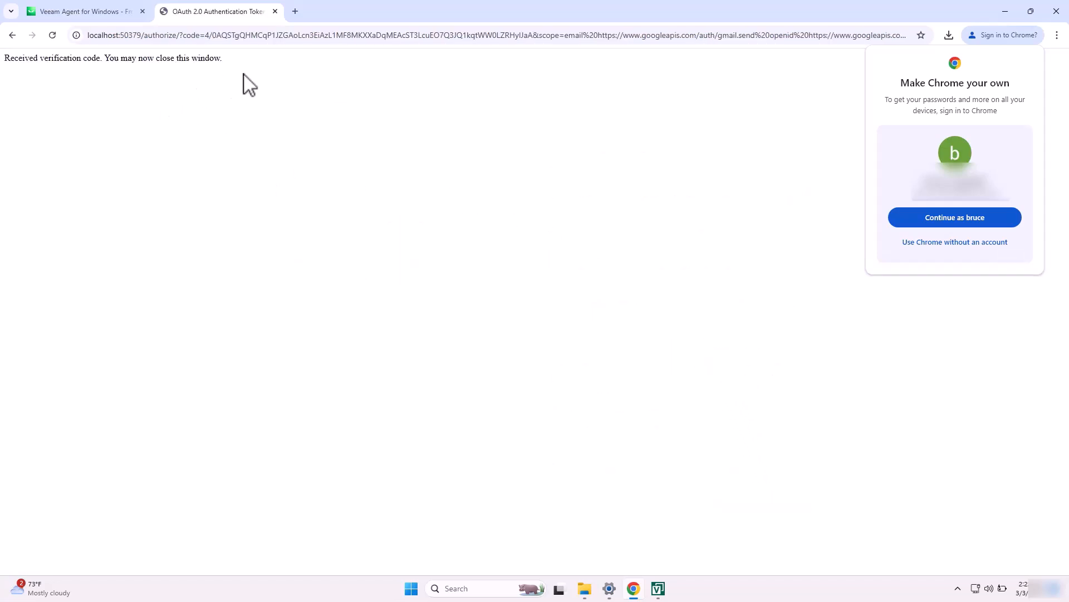
Step: Close the browser and send a test notification email from Veeam
click(1056, 11)
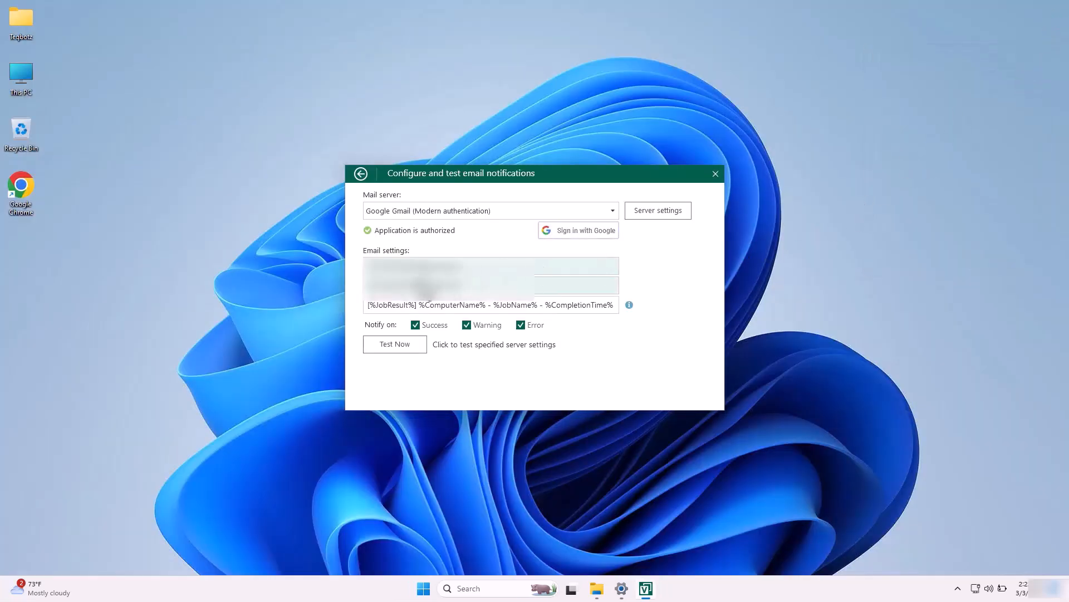
click(399, 348)
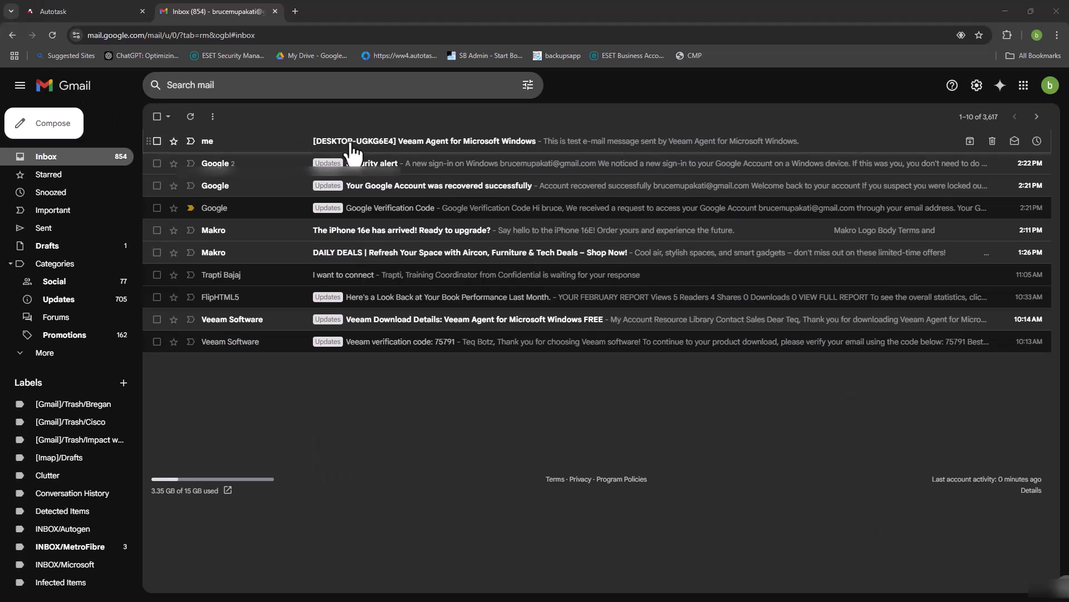
Step: Open the [DESKTOP-UGKG6E4] Veeam test email in Gmail, then minimize Chrome to return to Veeam
click(351, 143)
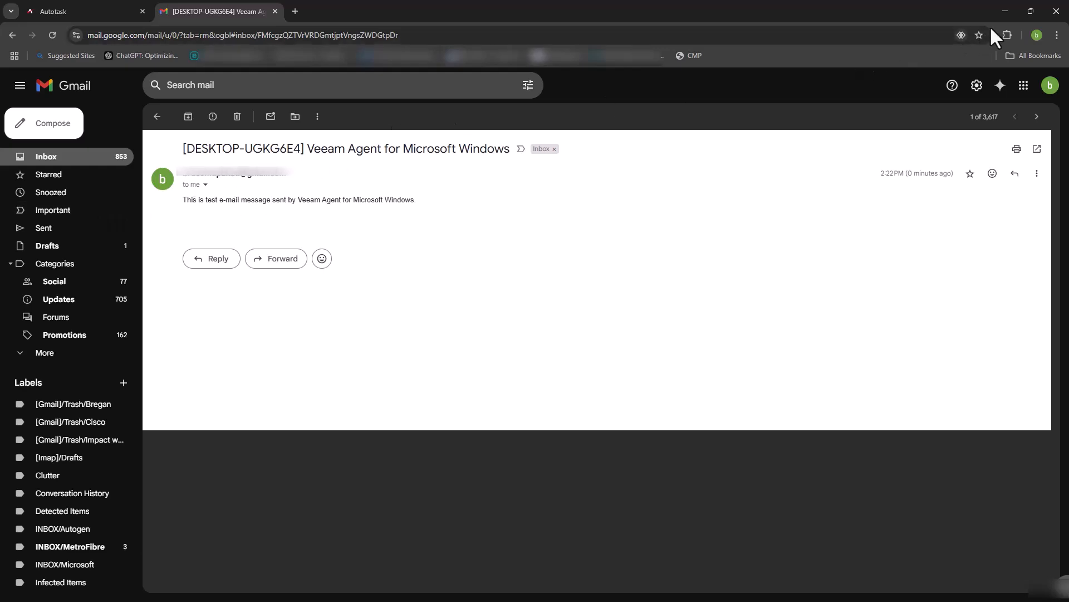
click(1002, 7)
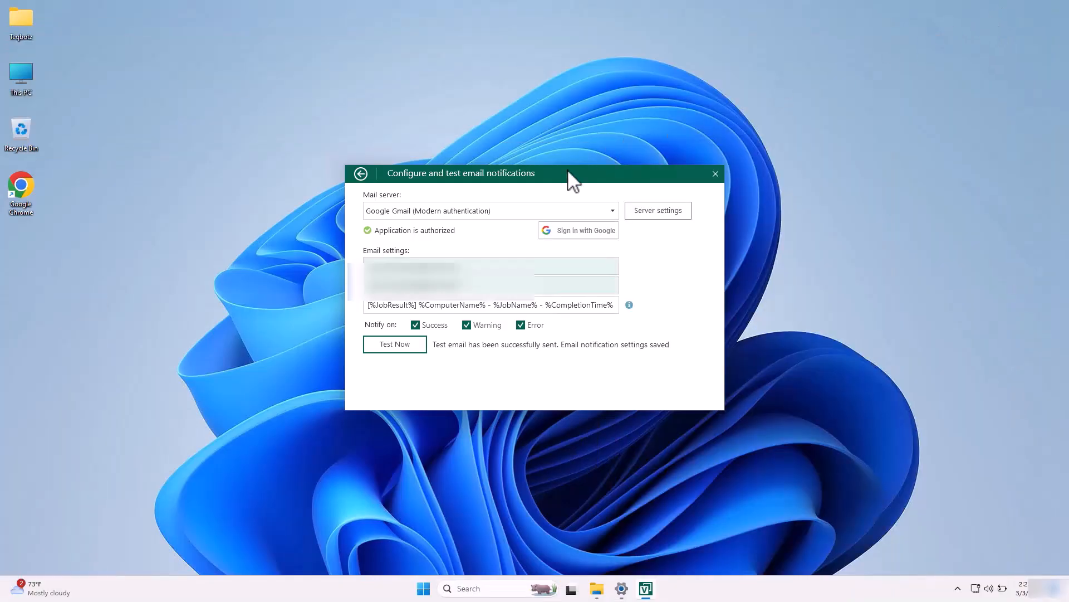
Step: Start the teqbotz-pc job with Backup Now and open it to follow its progress
click(359, 174)
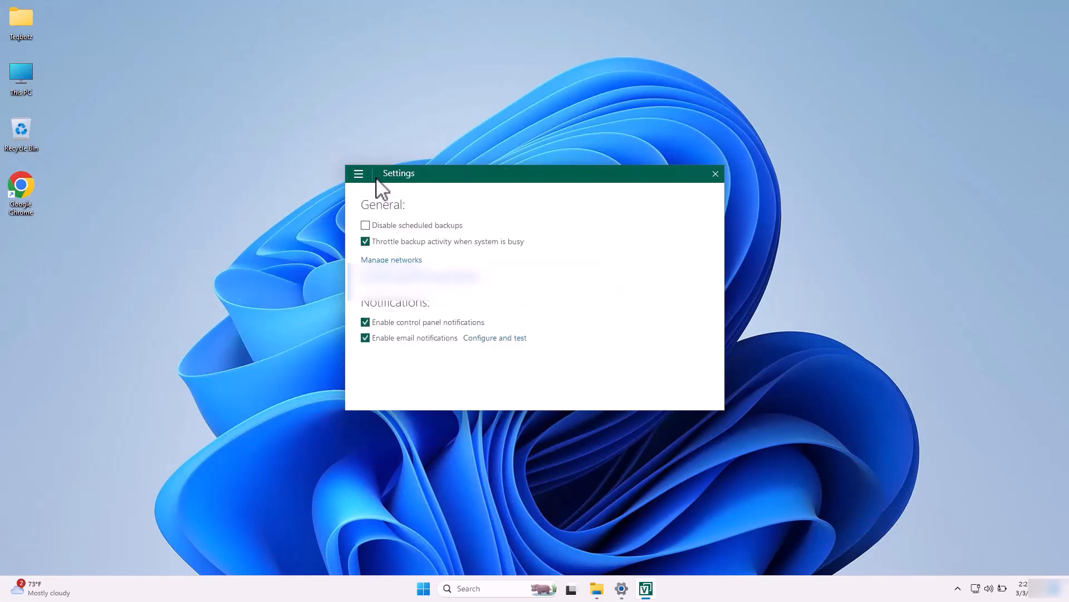
click(359, 174)
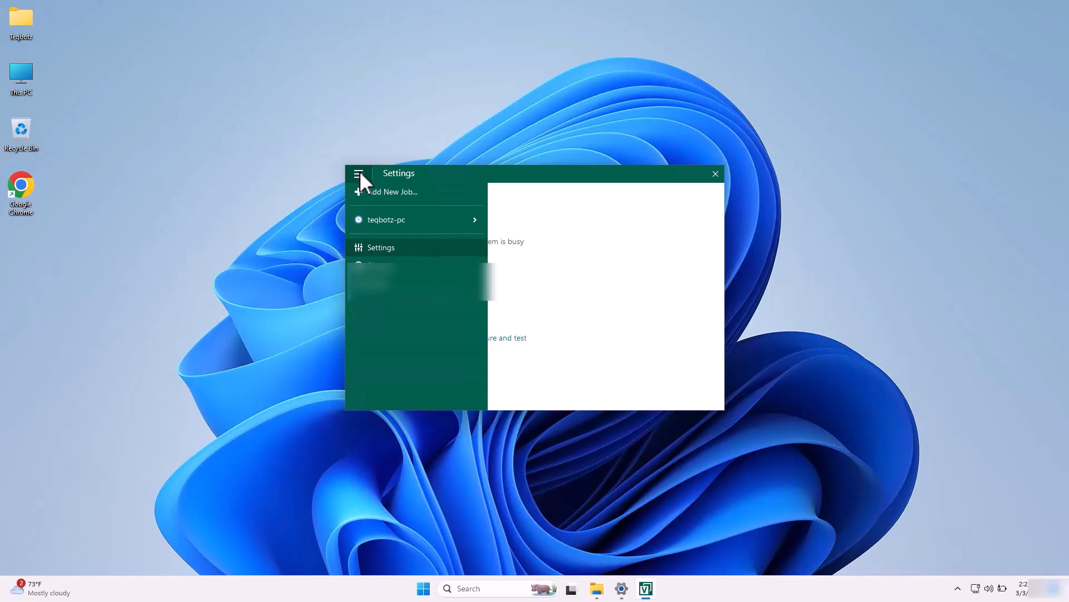
click(393, 220)
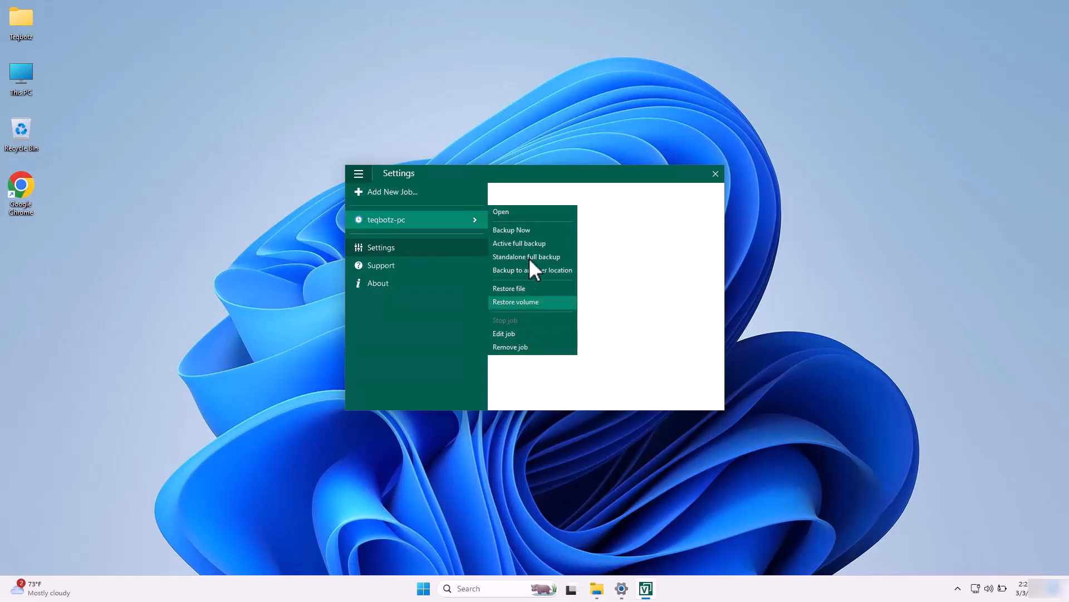
click(516, 230)
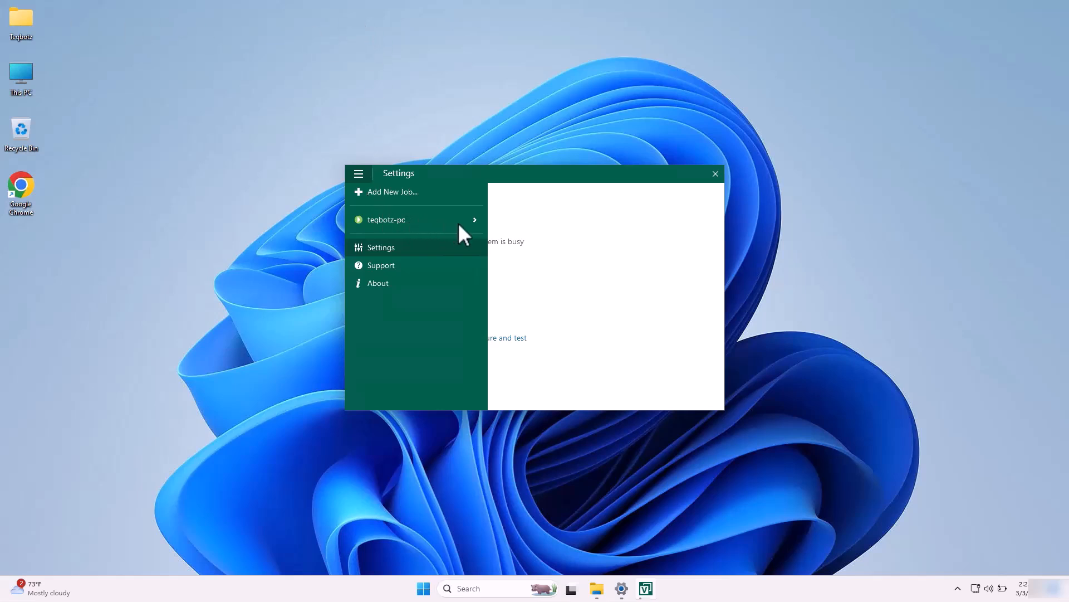
click(477, 220)
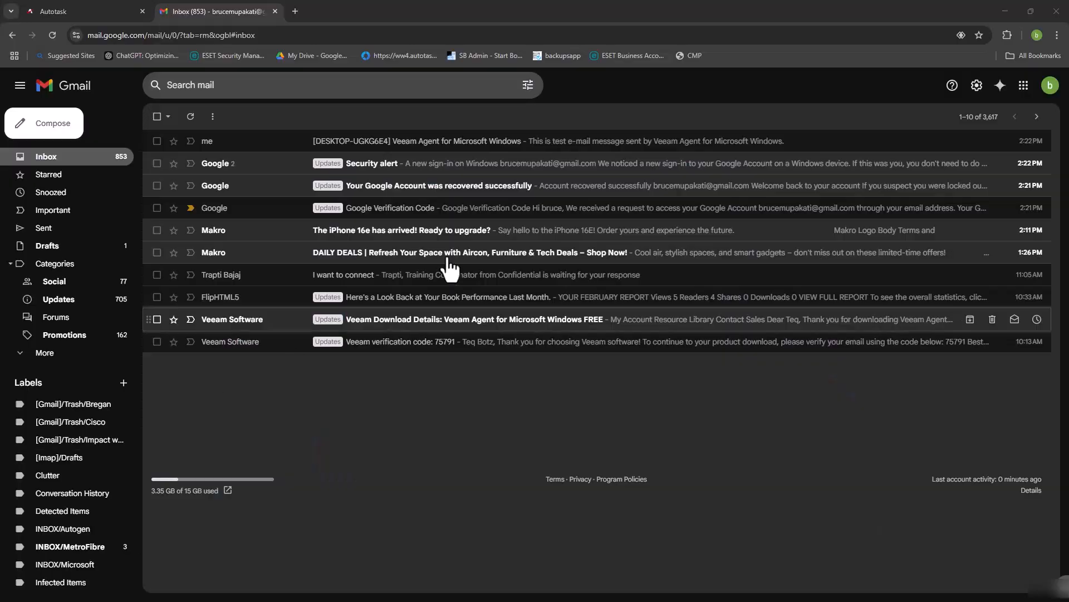
Step: Refresh the inbox and open the new [Success] DESKTOP-UGKG6E4 backup report email
click(191, 117)
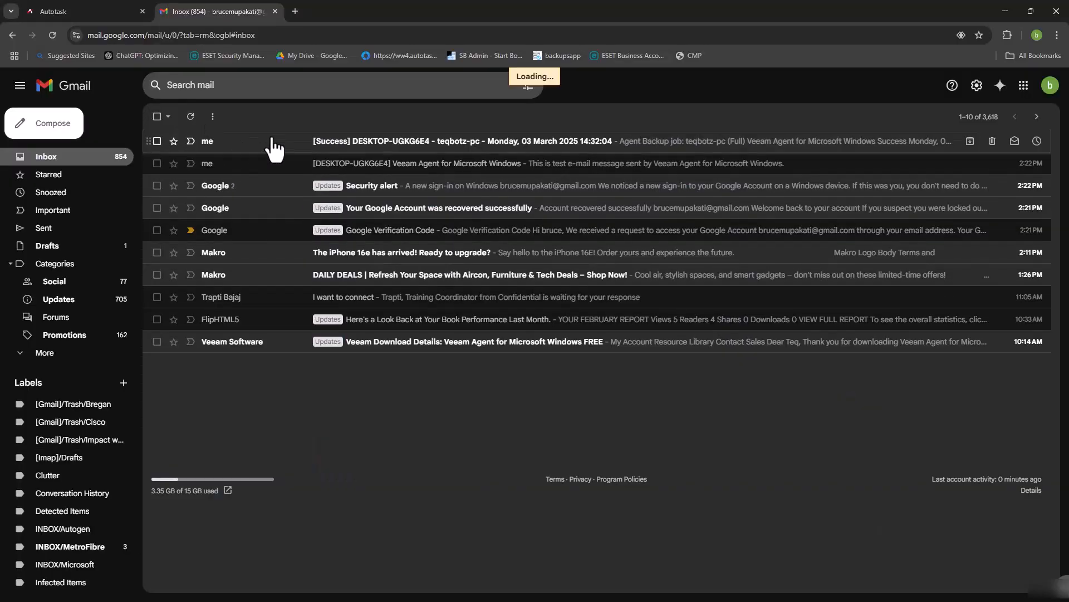
click(338, 146)
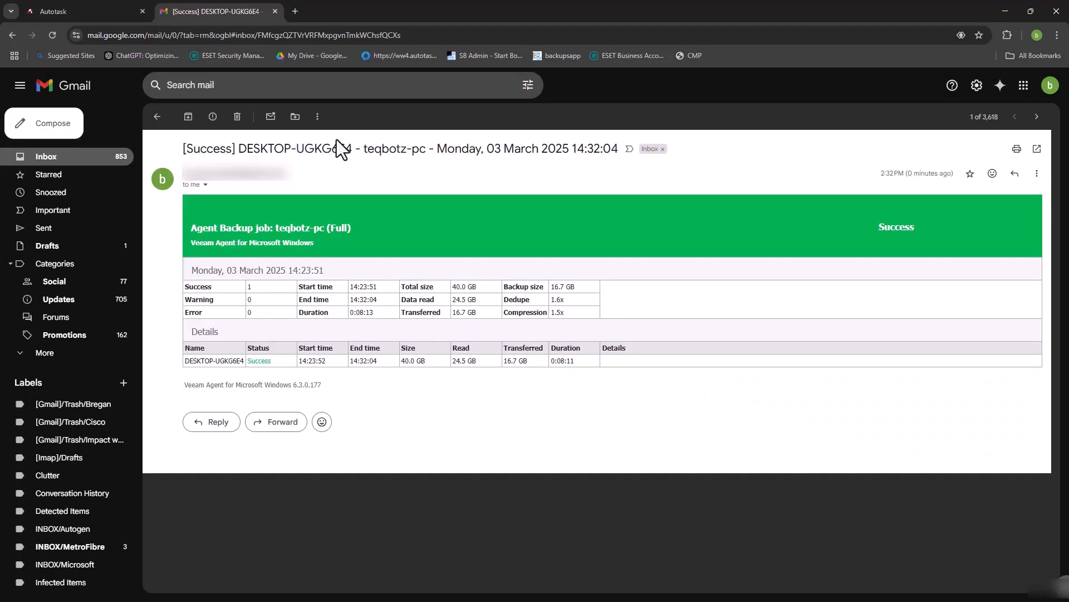